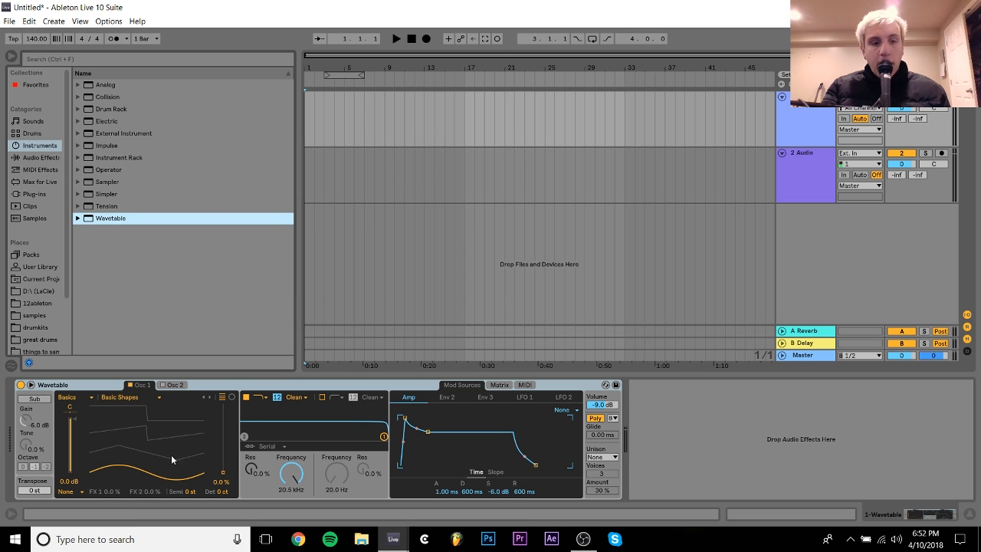
# Sweep Oscillator 1's wavetable position up to about 98% and back down to 0%
pyautogui.click(223, 476)
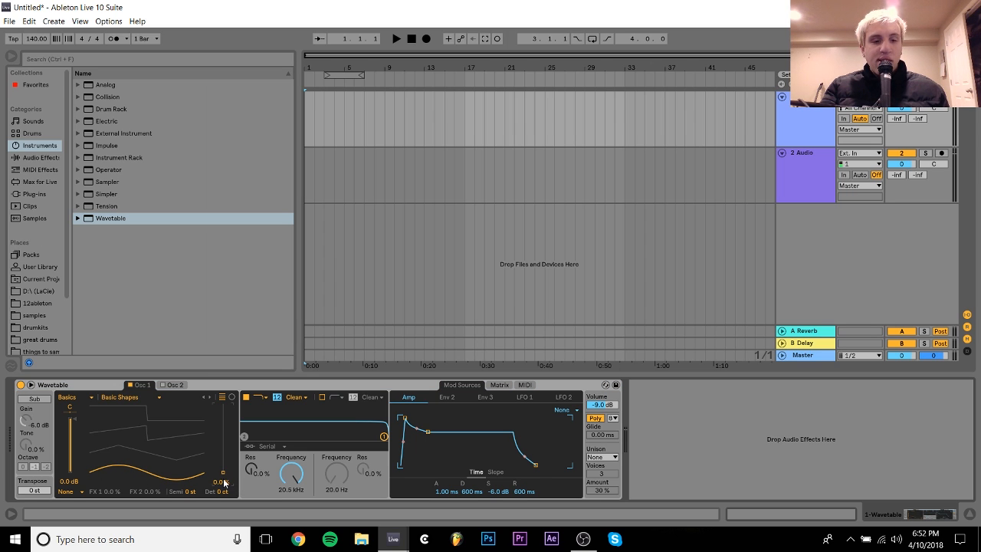
pyautogui.moveTo(223, 476); pyautogui.dragTo(223, 408)
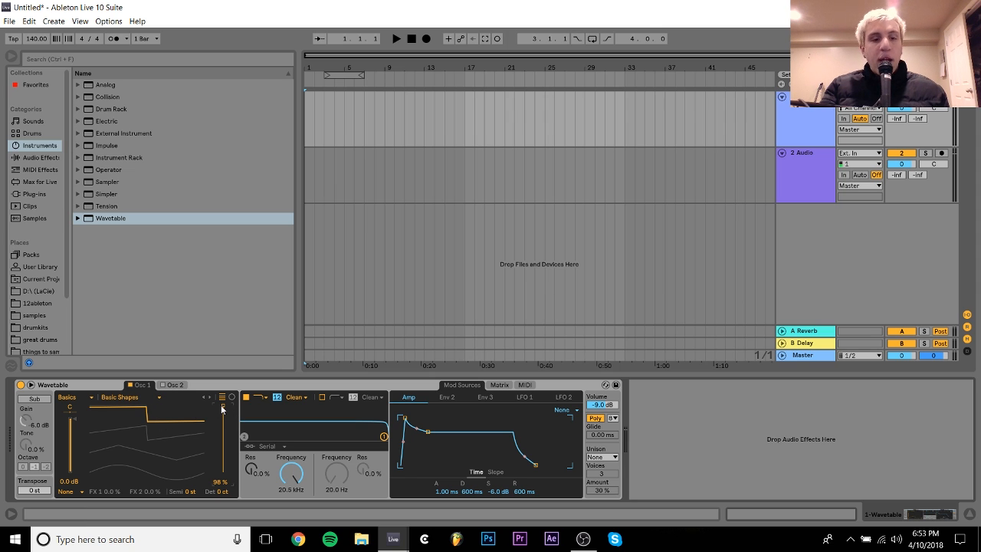
pyautogui.moveTo(223, 409); pyautogui.dragTo(223, 475)
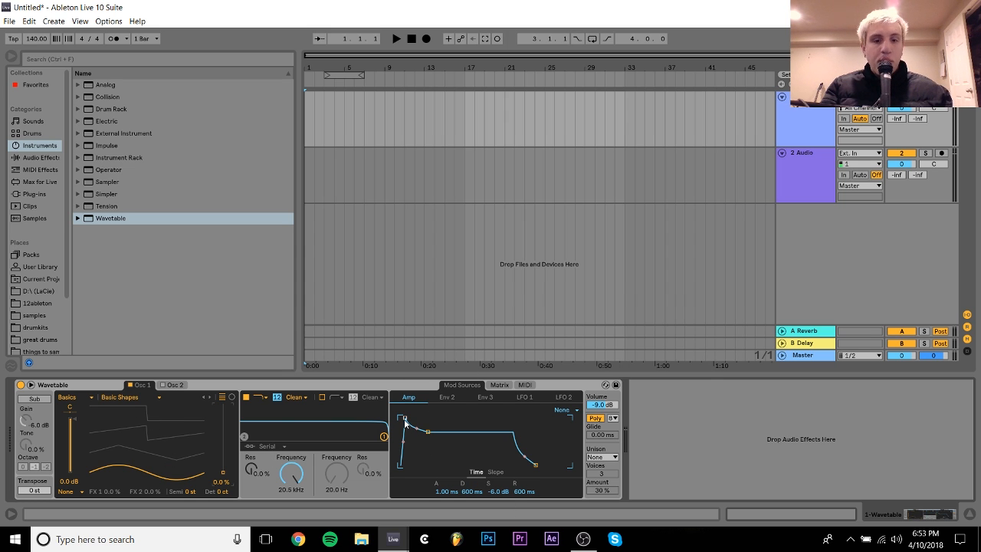
# Set the amp envelope's attack to 0 ms, sustain to 0 dB and release to 9.32 ms, playing test notes
pyautogui.moveTo(436, 491); pyautogui.dragTo(436, 506)
pyautogui.moveTo(496, 493); pyautogui.dragTo(497, 471)
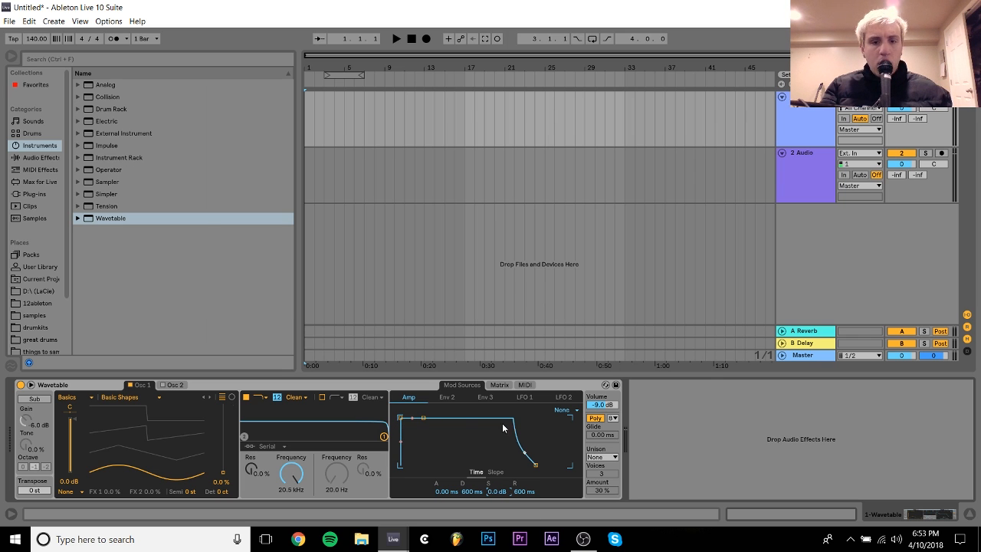
pyautogui.moveTo(525, 491); pyautogui.dragTo(525, 512)
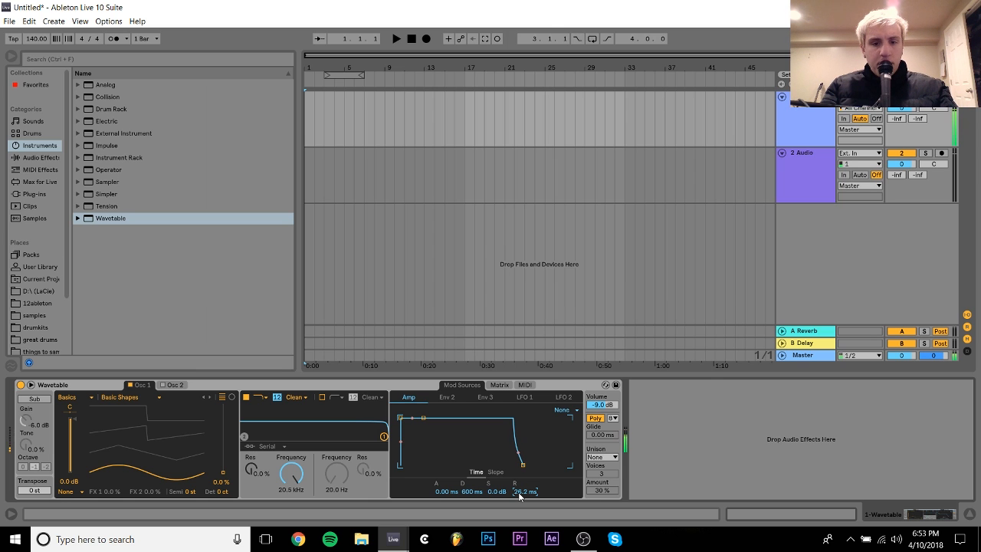
pyautogui.press('z')
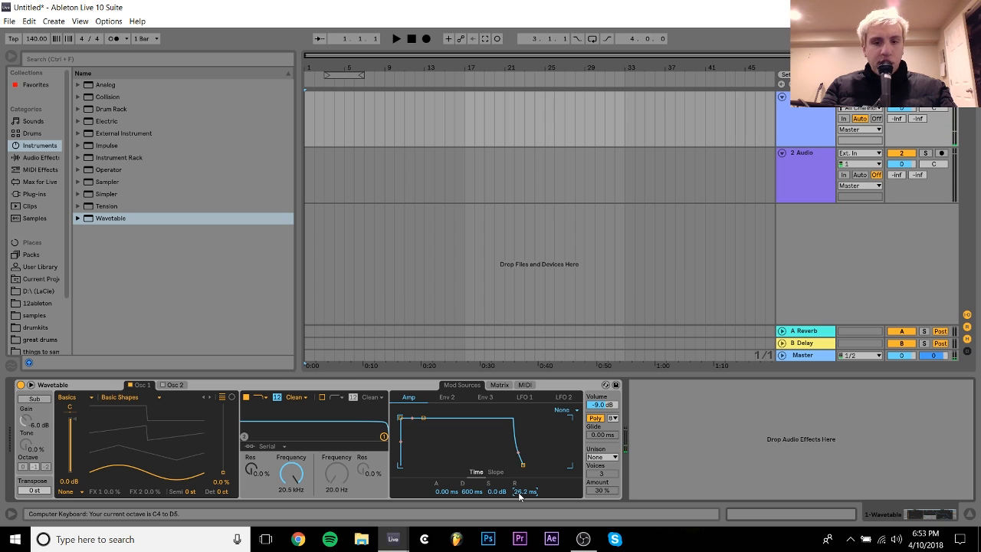
pyautogui.moveTo(519, 497)
pyautogui.mouseDown()
pyautogui.moveTo(520, 486)
pyautogui.moveTo(520, 496)
pyautogui.mouseUp()
pyautogui.press('a')
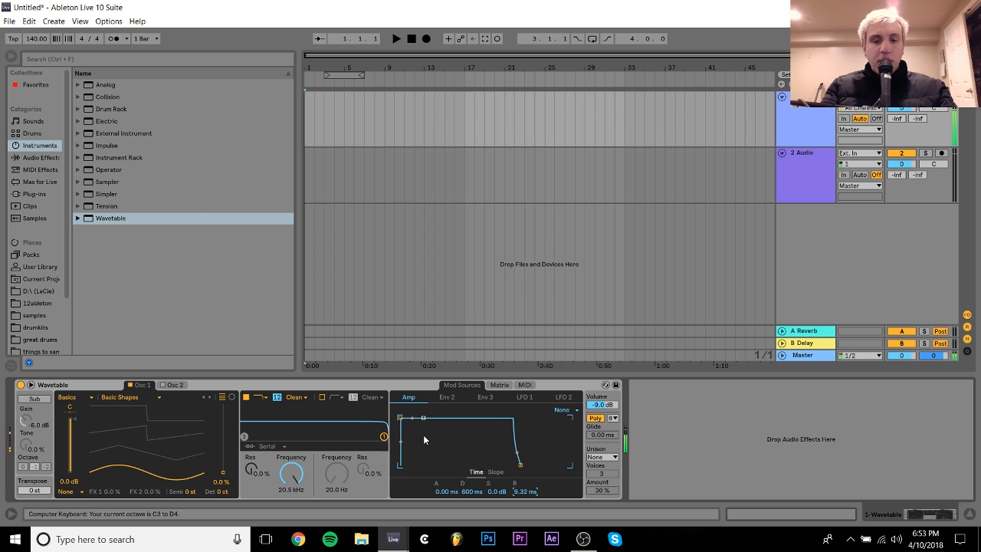
# Lower the computer keyboard's note range to C0–D1 for auditioning the patch
pyautogui.press('z')
pyautogui.press('z')
pyautogui.press('x')
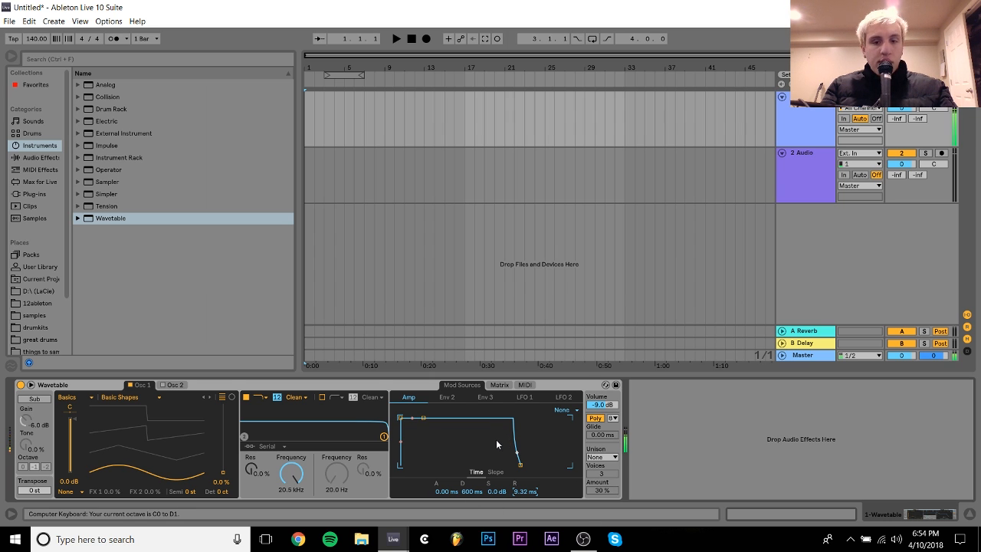
# Load the Ruby wavetable from the Collection category into Oscillator 1 and set its position to 36%
pyautogui.click(79, 399)
pyautogui.click(73, 416)
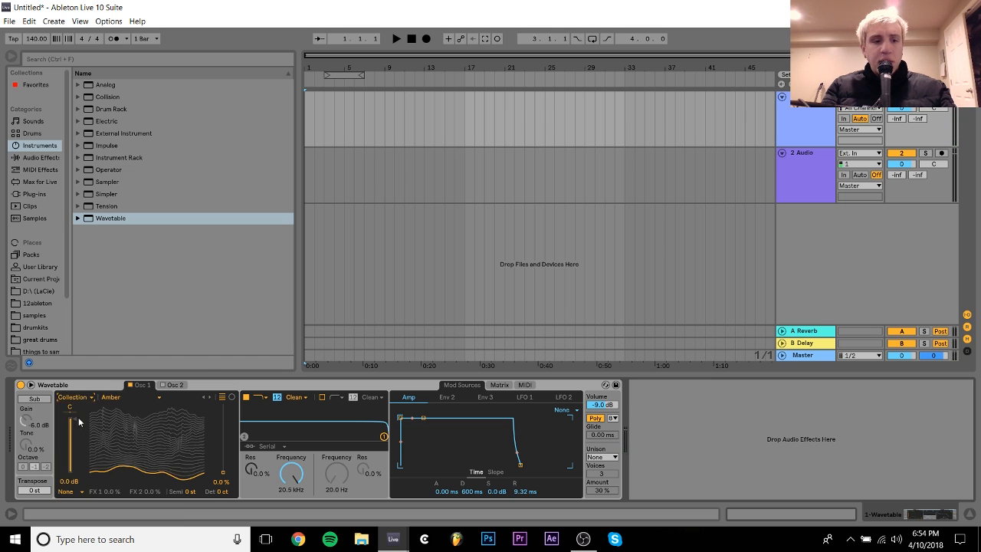
pyautogui.click(76, 397)
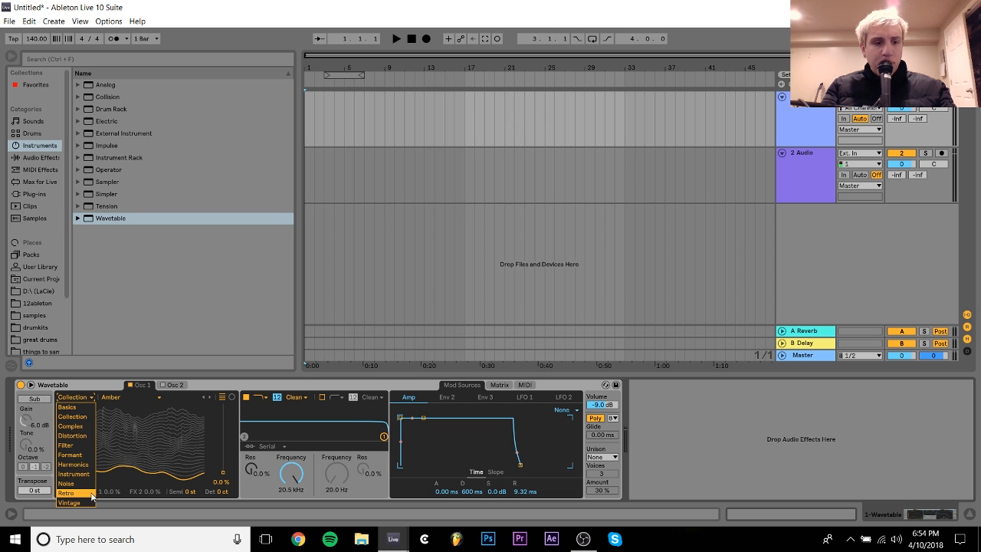
pyautogui.click(72, 417)
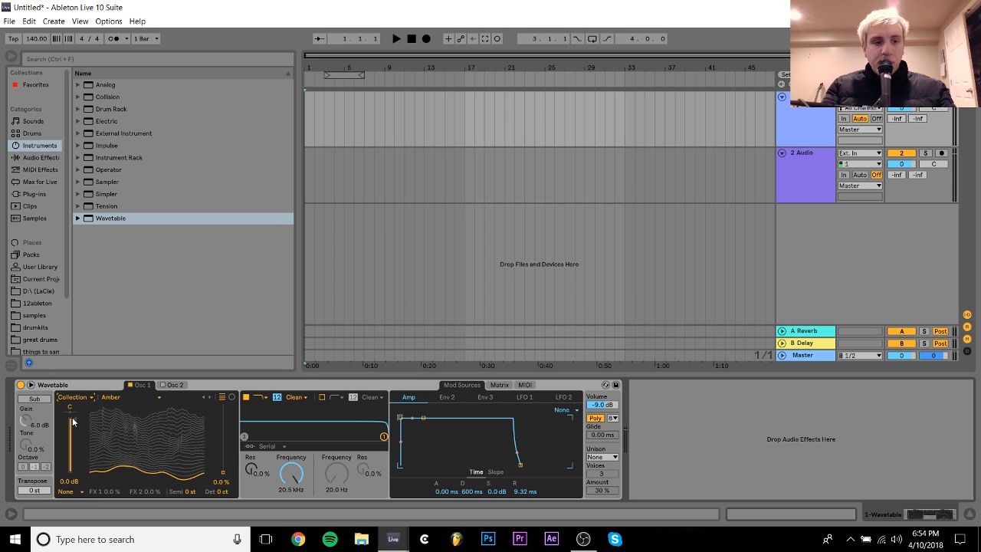
pyautogui.click(75, 397)
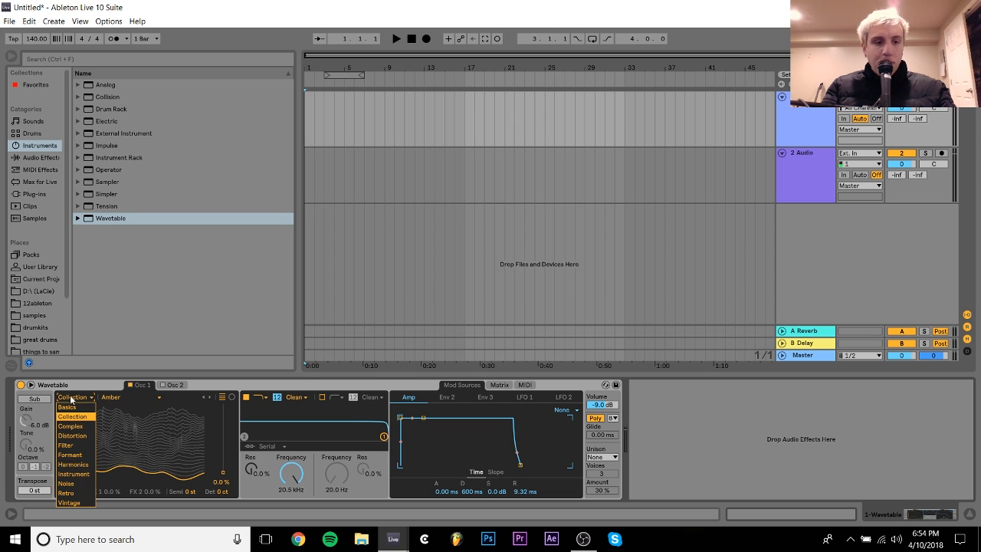
pyautogui.click(121, 413)
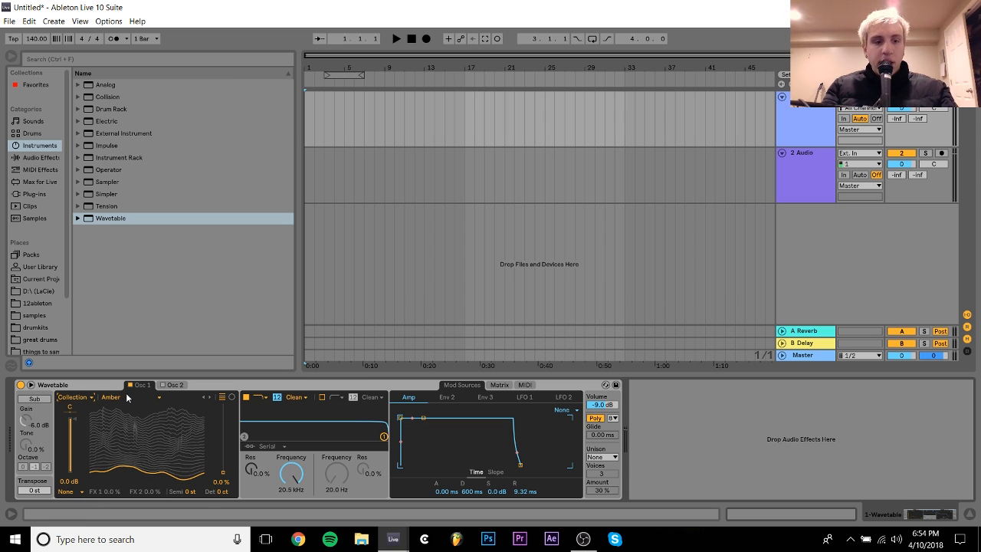
pyautogui.click(126, 397)
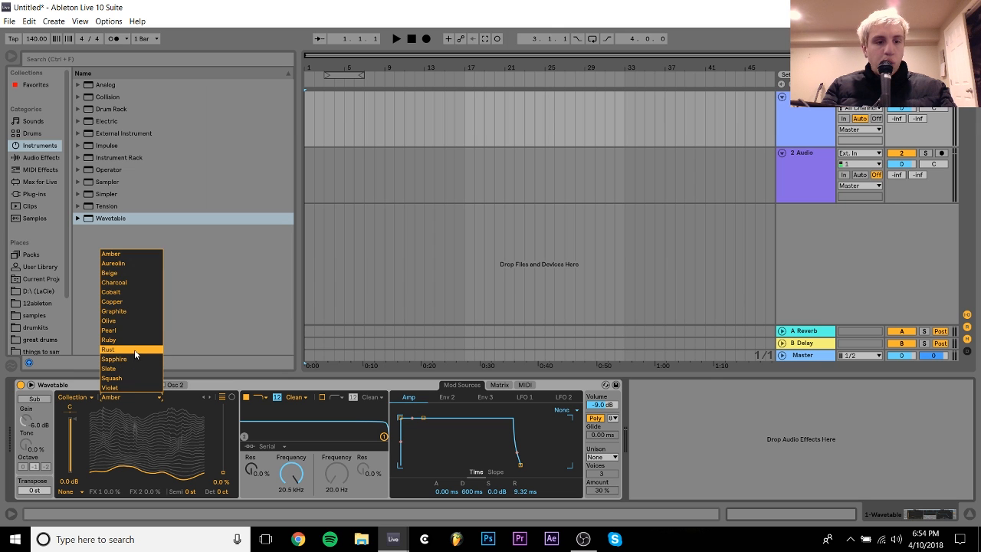
pyautogui.click(134, 340)
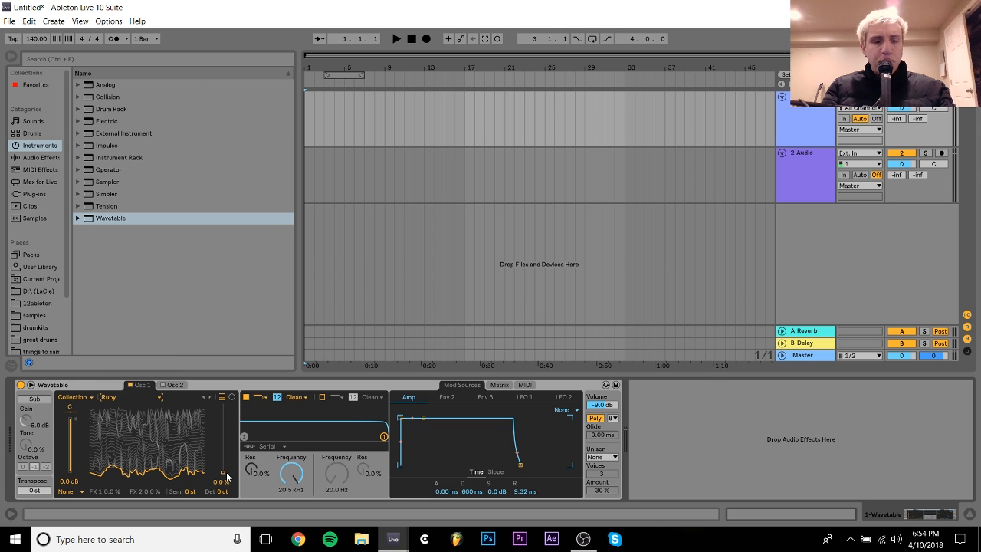
pyautogui.moveTo(223, 471); pyautogui.dragTo(222, 448)
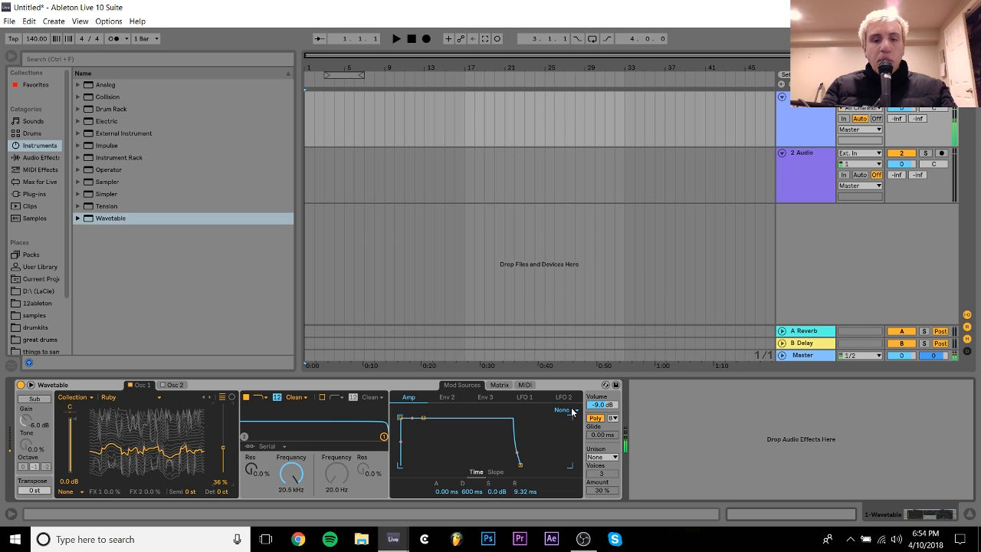
# Show the modulation matrix and lower Filter 1's frequency to 671 Hz with 0% resonance
pyautogui.click(501, 385)
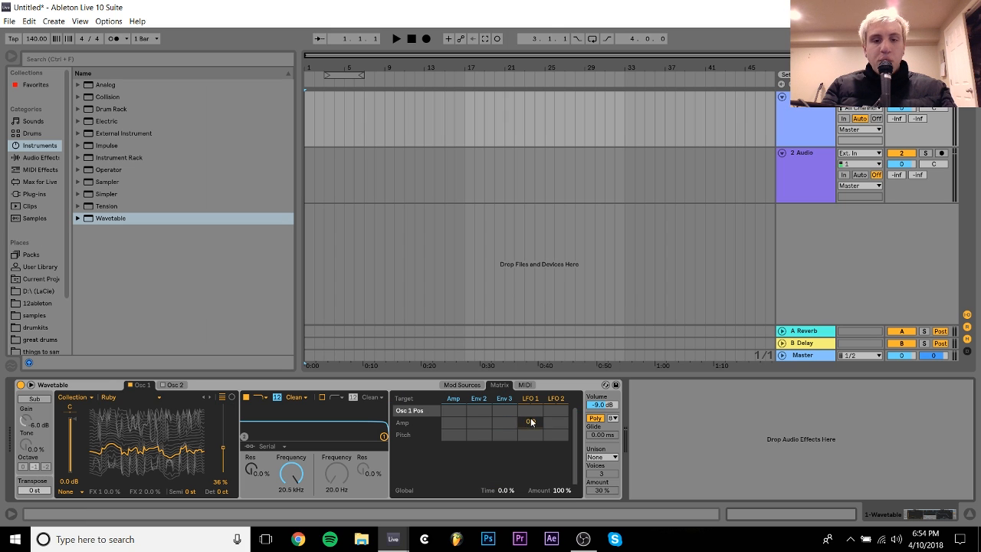
pyautogui.click(463, 385)
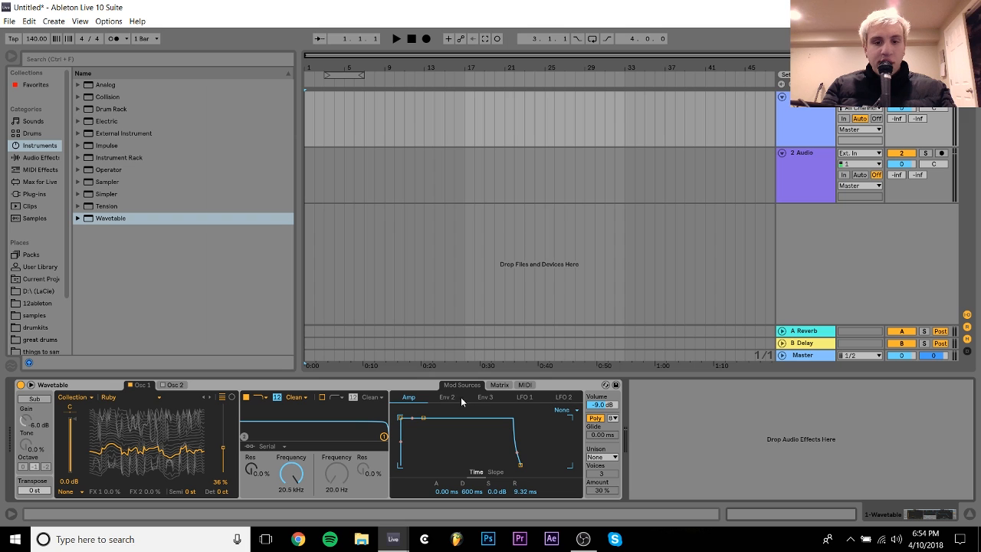
pyautogui.click(500, 385)
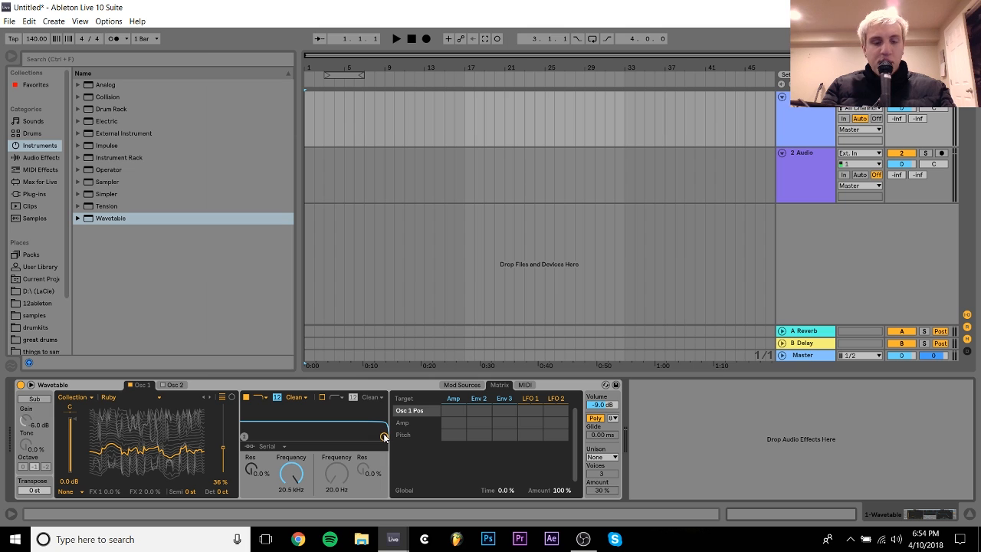
pyautogui.moveTo(385, 438); pyautogui.dragTo(312, 436)
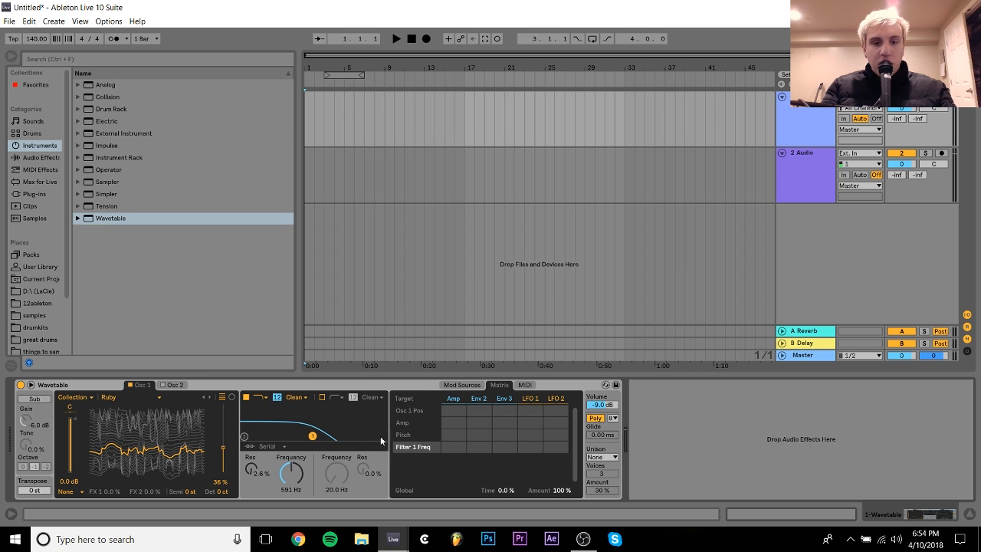
pyautogui.moveTo(312, 437); pyautogui.dragTo(315, 444)
# Change Filter 1 to a notch type with a 24 dB slope and set its frequency to 345 Hz
pyautogui.click(261, 399)
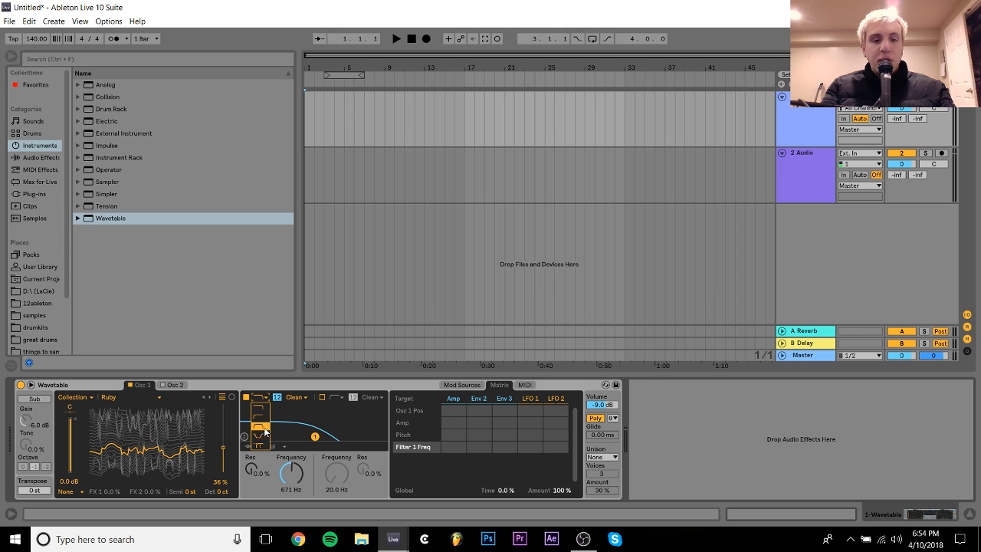
pyautogui.click(260, 436)
pyautogui.click(276, 397)
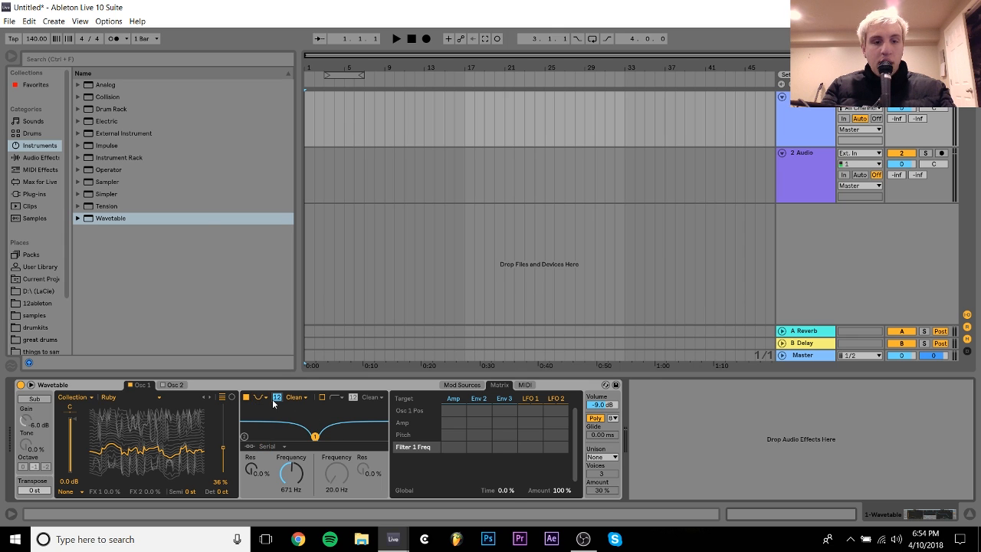
pyautogui.moveTo(314, 436); pyautogui.dragTo(301, 436)
pyautogui.click(276, 397)
pyautogui.click(277, 397)
pyautogui.click(276, 396)
pyautogui.click(276, 397)
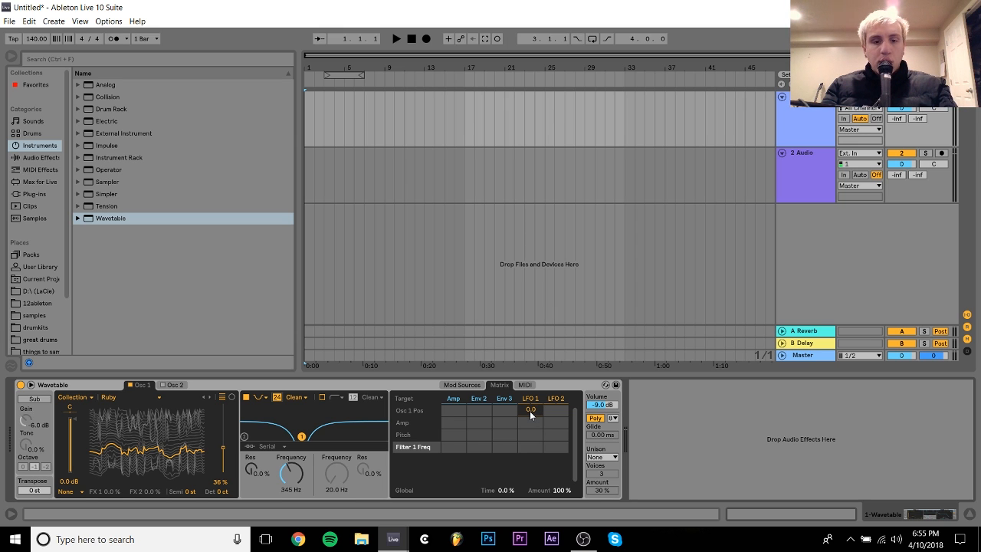
# Modulate Osc 1 Pos by 67 and Filter 1 Freq by 78 with LFO 1, lowering the filter frequency to 118 Hz
pyautogui.moveTo(530, 410); pyautogui.dragTo(529, 379)
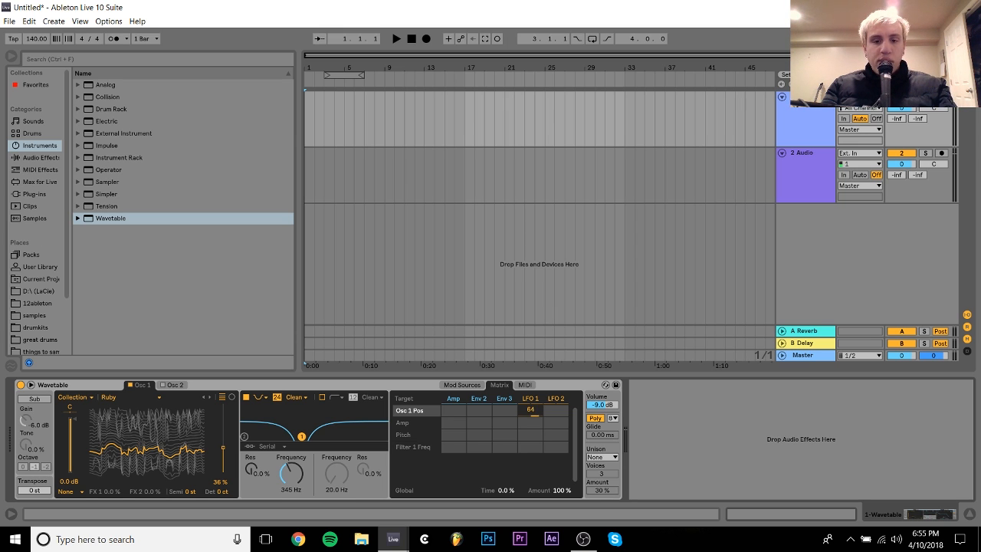
pyautogui.moveTo(530, 446); pyautogui.dragTo(530, 444)
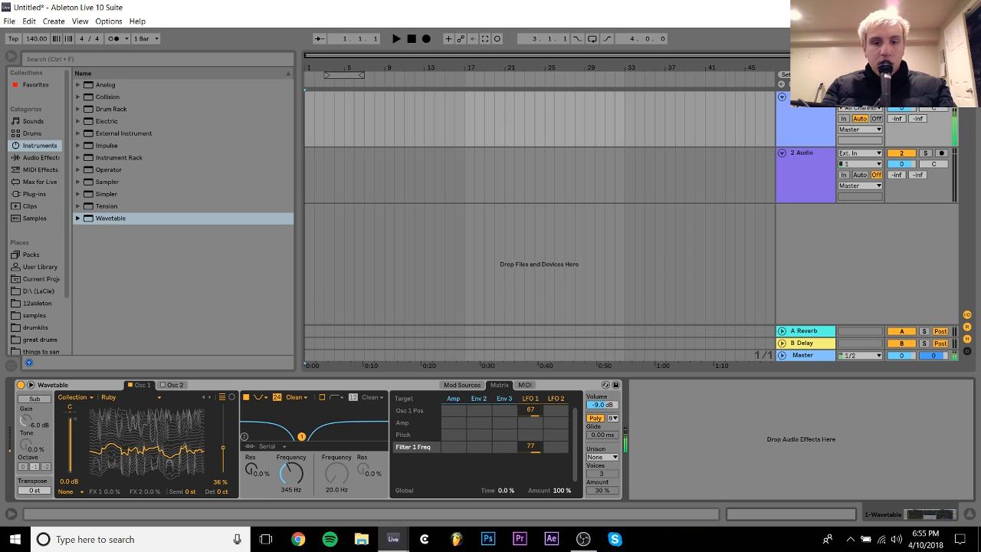
pyautogui.moveTo(531, 447); pyautogui.dragTo(531, 407)
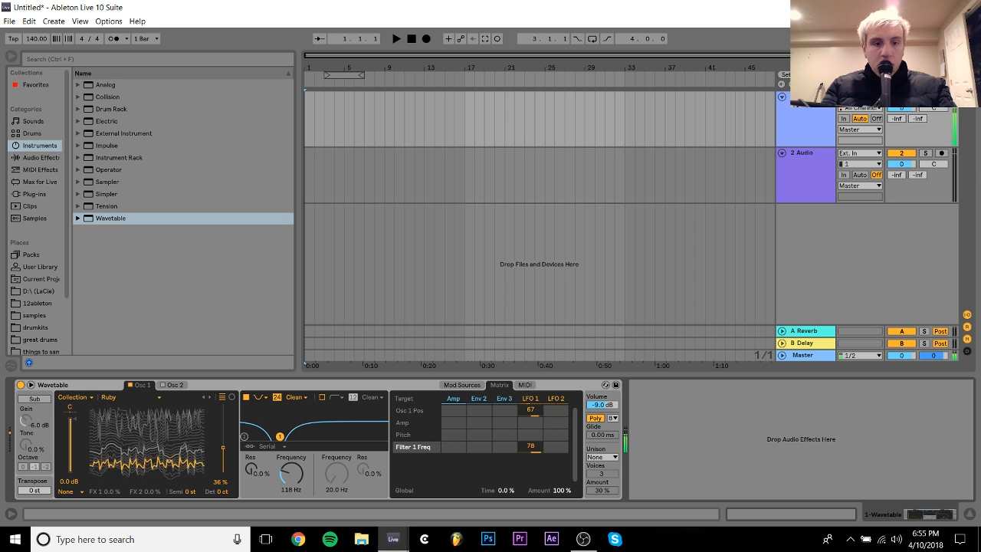
# Reduce LFO 1's modulation amount on Osc 1 Pos to 19, with the wavetable position at 29%
pyautogui.moveTo(531, 408); pyautogui.dragTo(530, 443)
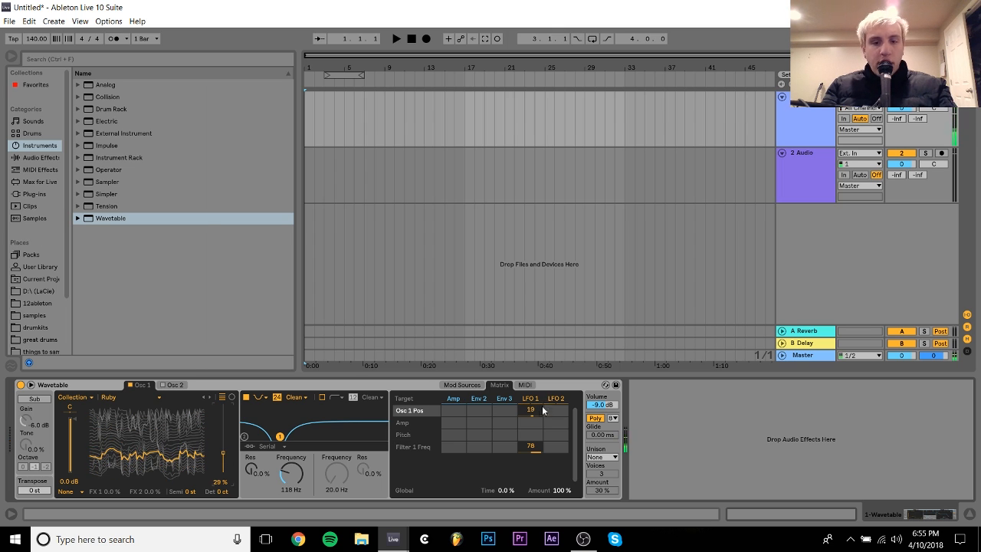
pyautogui.moveTo(531, 418); pyautogui.dragTo(530, 398)
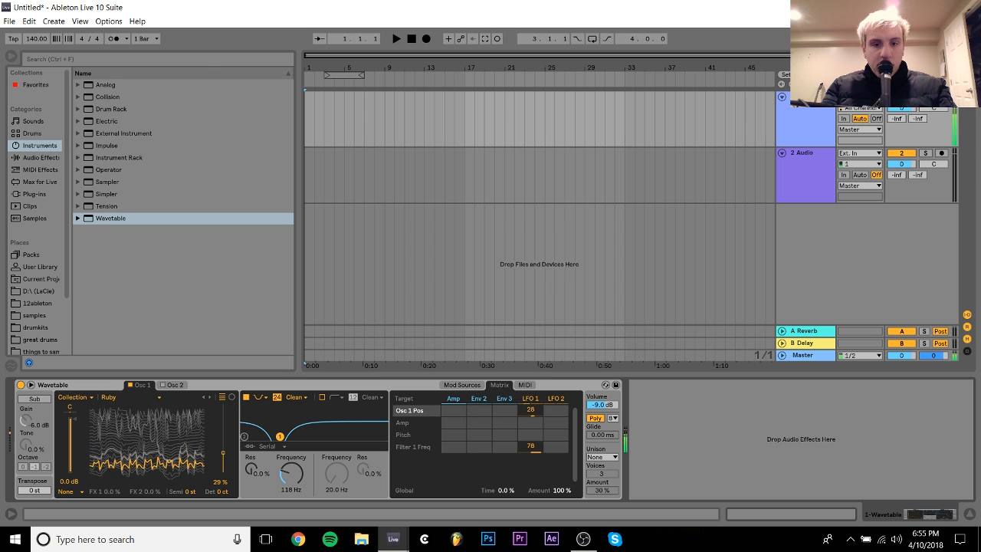
pyautogui.doubleClick(529, 408)
pyautogui.moveTo(529, 408); pyautogui.dragTo(529, 401)
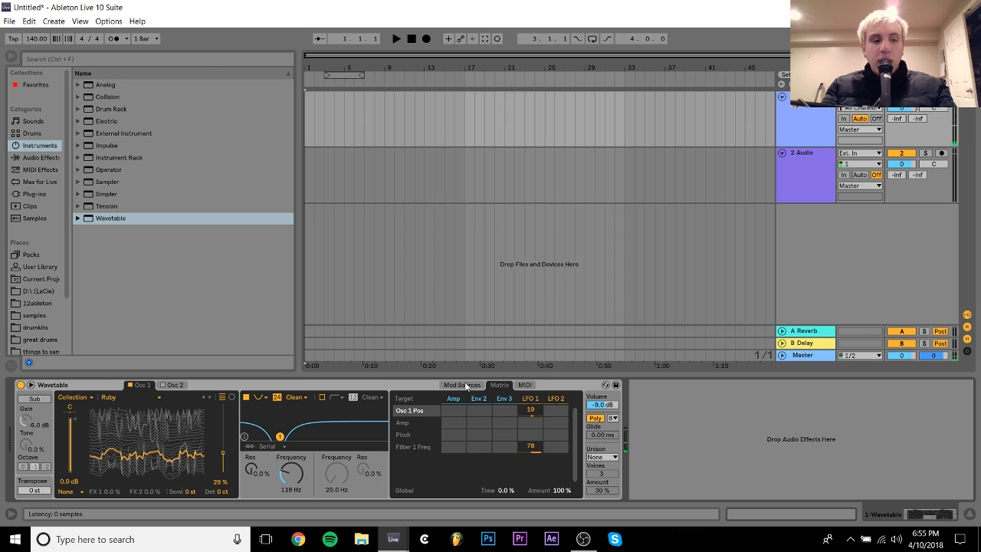
# Set LFO 1's rate to 0.73 Hz, keeping its shape at 0% and offset at 0°
pyautogui.click(462, 385)
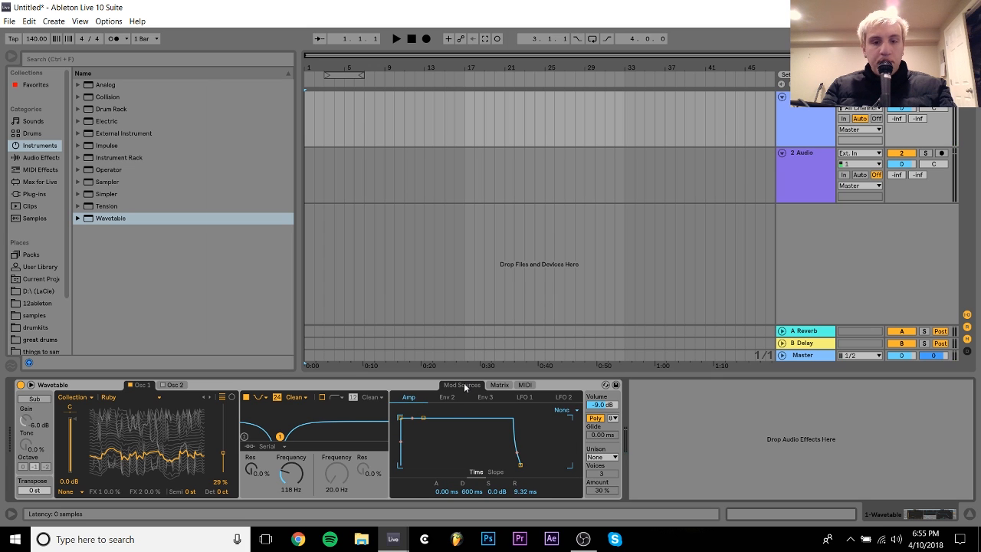
pyautogui.click(526, 399)
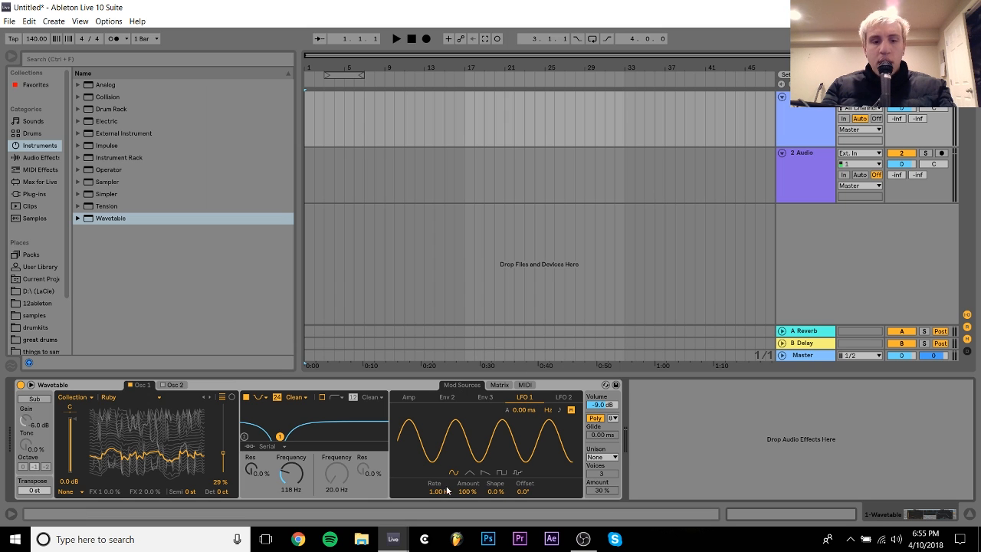
pyautogui.moveTo(440, 495)
pyautogui.mouseDown()
pyautogui.moveTo(441, 521)
pyautogui.moveTo(440, 510)
pyautogui.mouseUp()
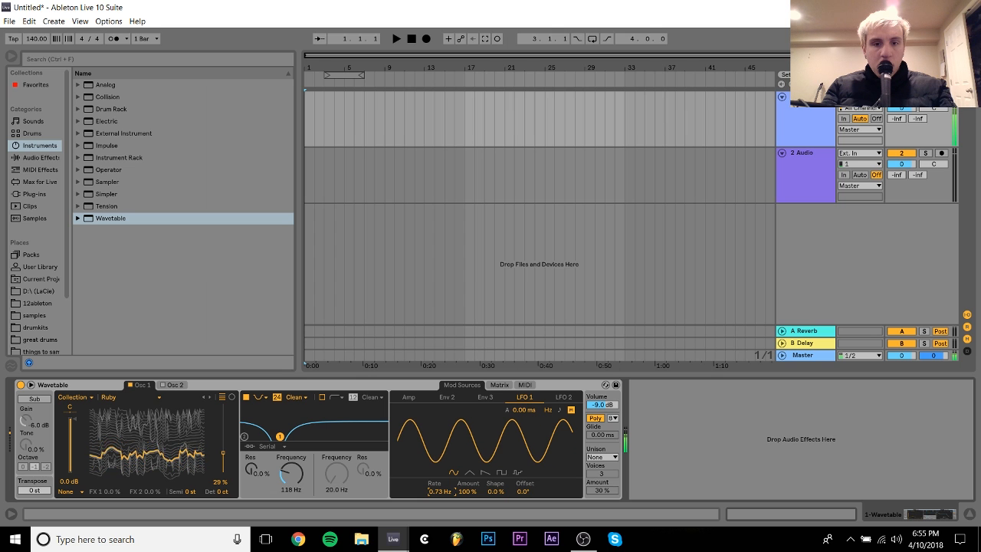
pyautogui.press('z')
pyautogui.moveTo(496, 495)
pyautogui.mouseDown()
pyautogui.moveTo(495, 460)
pyautogui.moveTo(496, 525)
pyautogui.moveTo(496, 494)
pyautogui.mouseUp()
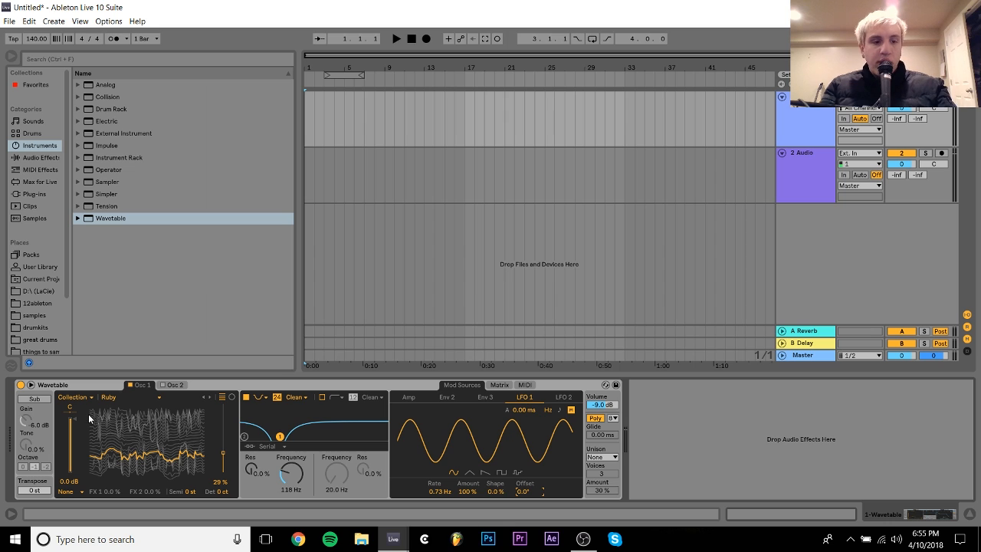
# Enable the sub oscillator and set its octave to 0
pyautogui.click(36, 399)
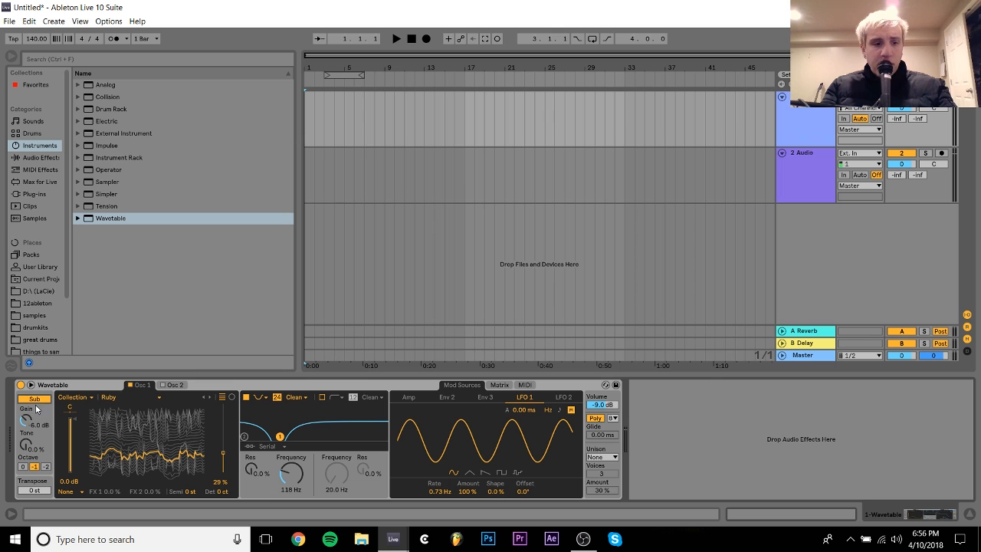
pyautogui.click(23, 467)
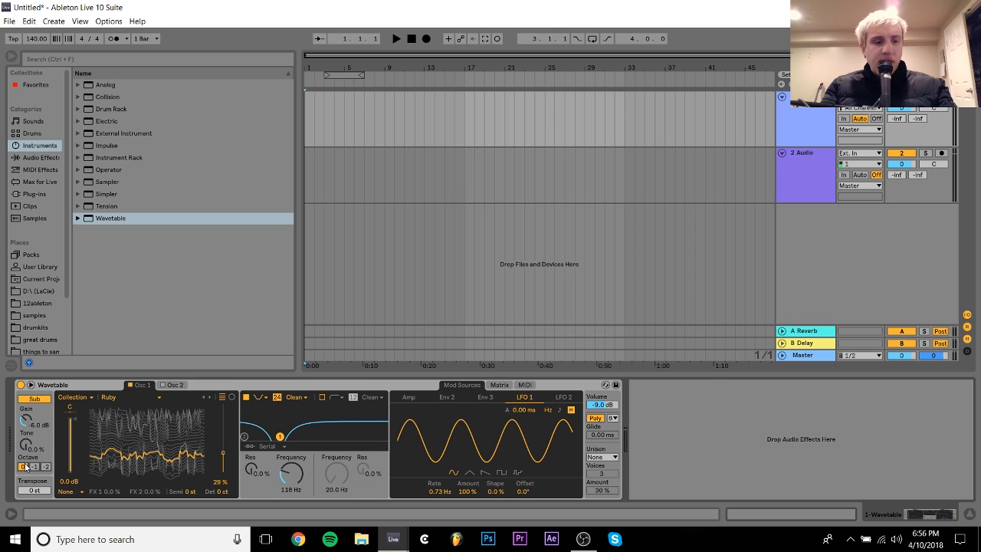
# Raise the sub oscillator's gain to -1.7 dB
pyautogui.moveTo(25, 423); pyautogui.dragTo(25, 413)
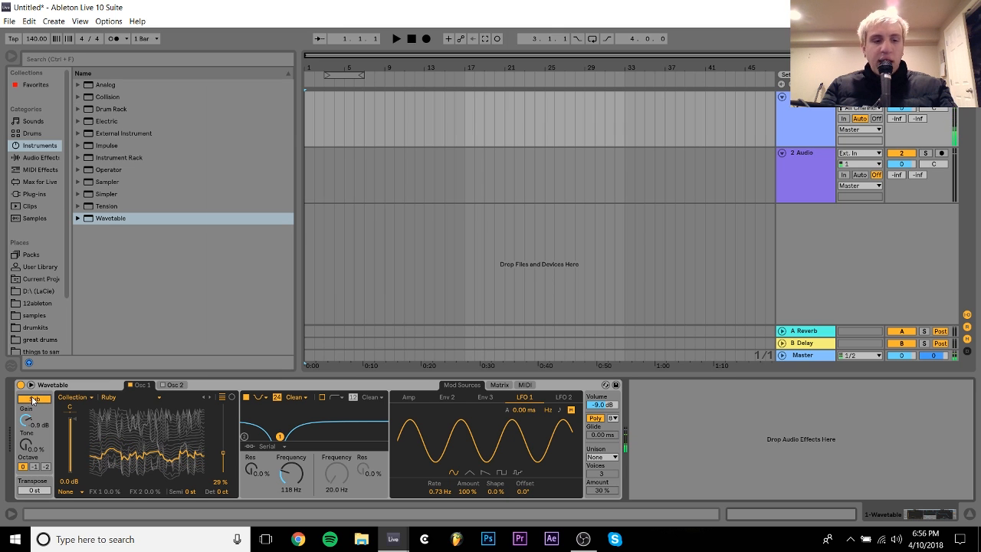
pyautogui.moveTo(29, 424); pyautogui.dragTo(29, 430)
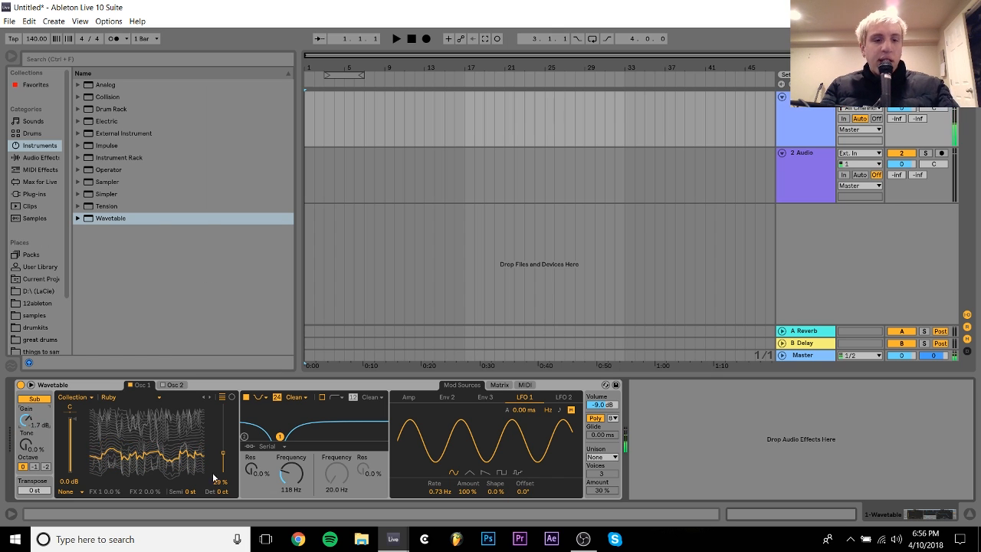
# Load the Amp audio effect onto the track after Wavetable
pyautogui.click(38, 159)
pyautogui.scroll(5, 139, 215)
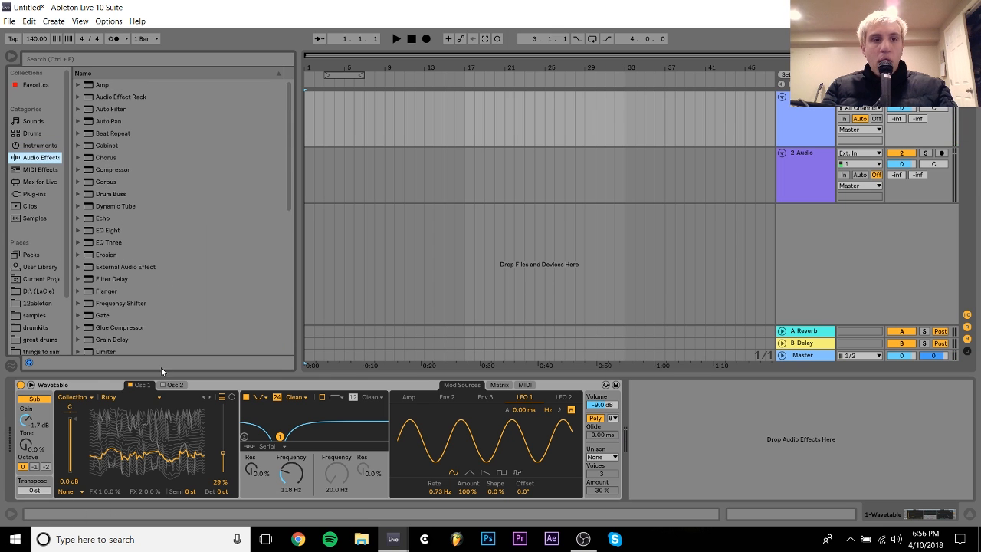
pyautogui.click(99, 86)
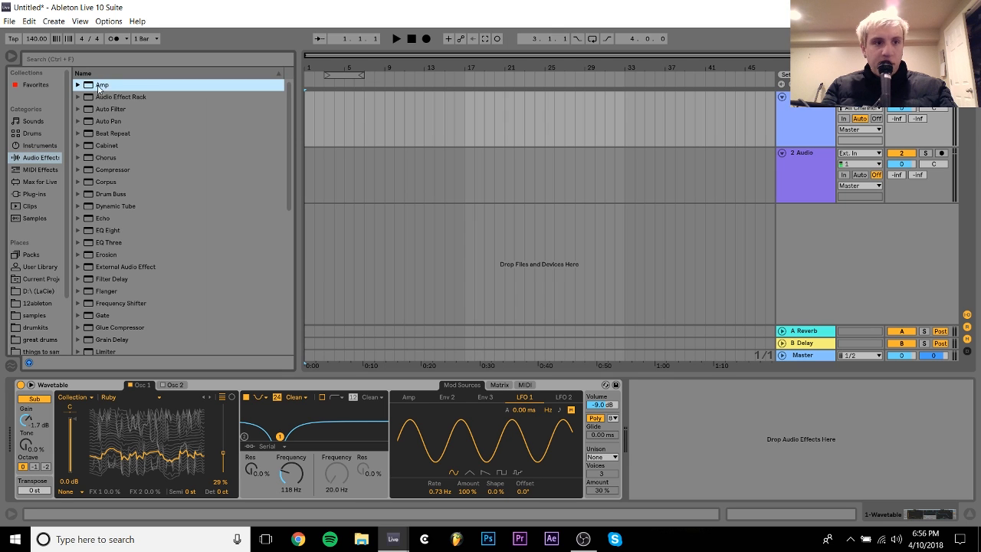
pyautogui.doubleClick(99, 85)
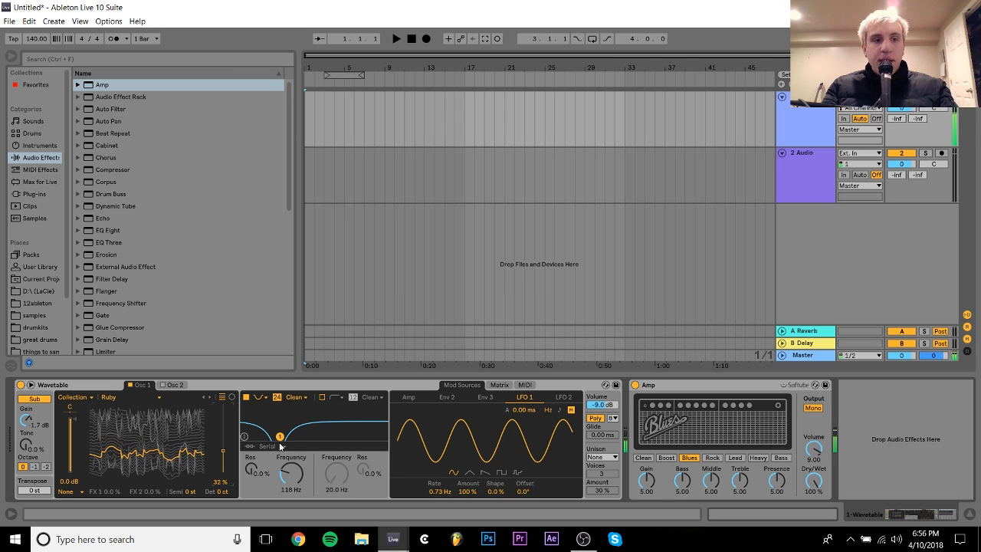
# Add EQ Eight after Amp and cut band 2 by 15 dB at 206 Hz
pyautogui.doubleClick(92, 232)
pyautogui.moveTo(785, 434); pyautogui.dragTo(788, 475)
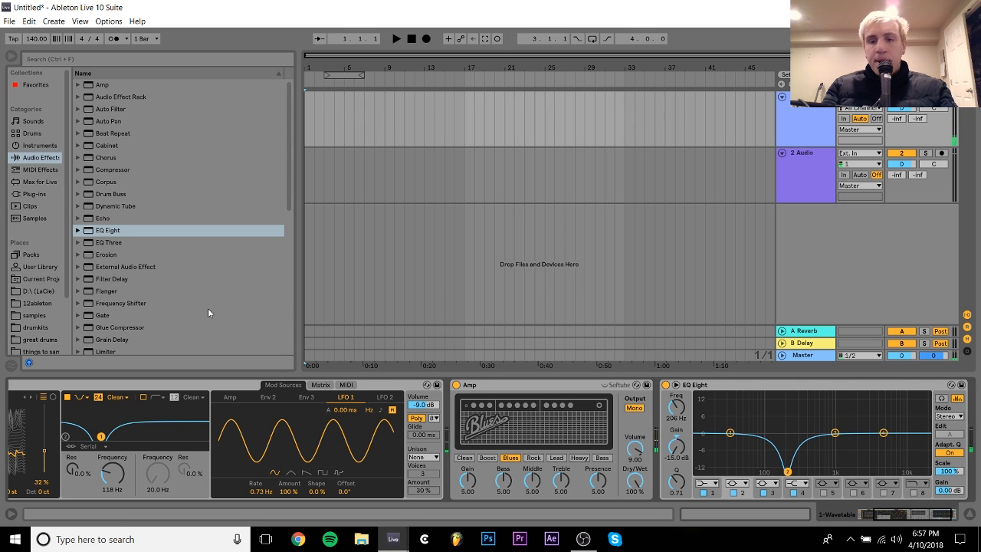
# Find Reverb among the audio effects and load it after EQ Eight
pyautogui.scroll(-6, 208, 311)
pyautogui.scroll(1, 207, 312)
pyautogui.scroll(-1, 147, 300)
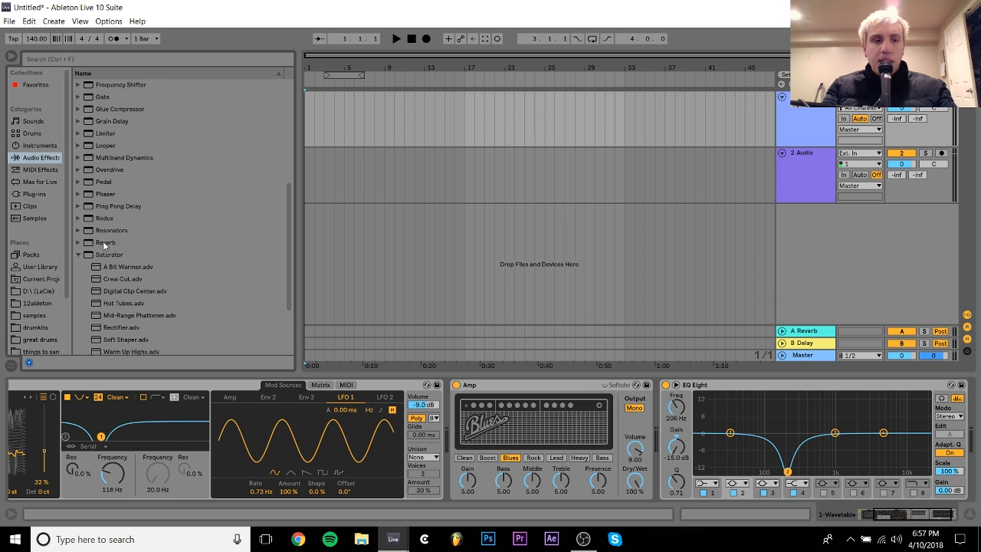
pyautogui.doubleClick(103, 243)
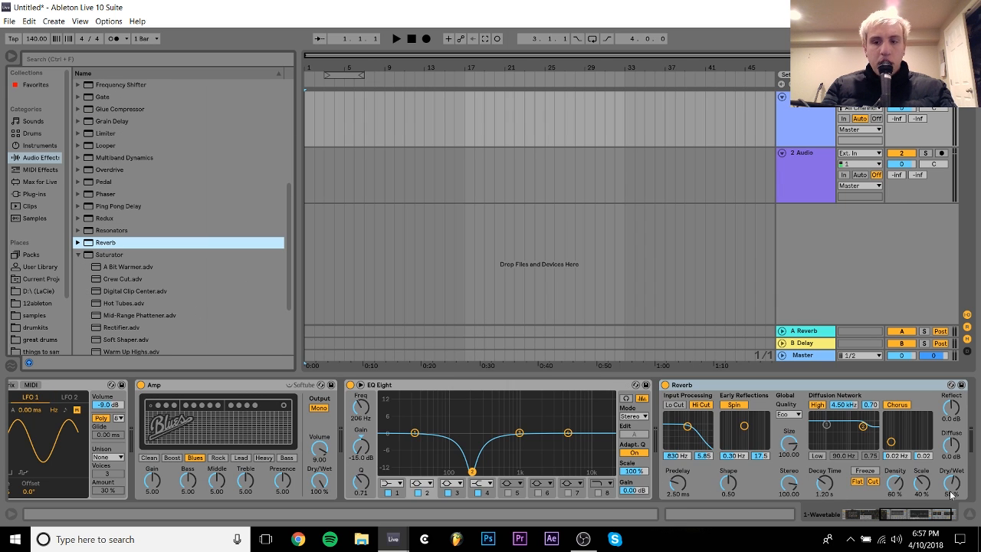
# Configure Reverb with High quality, size 1.03, decay time 557 ms and dry/wet 25%
pyautogui.moveTo(791, 447); pyautogui.dragTo(791, 482)
pyautogui.click(791, 416)
pyautogui.click(792, 444)
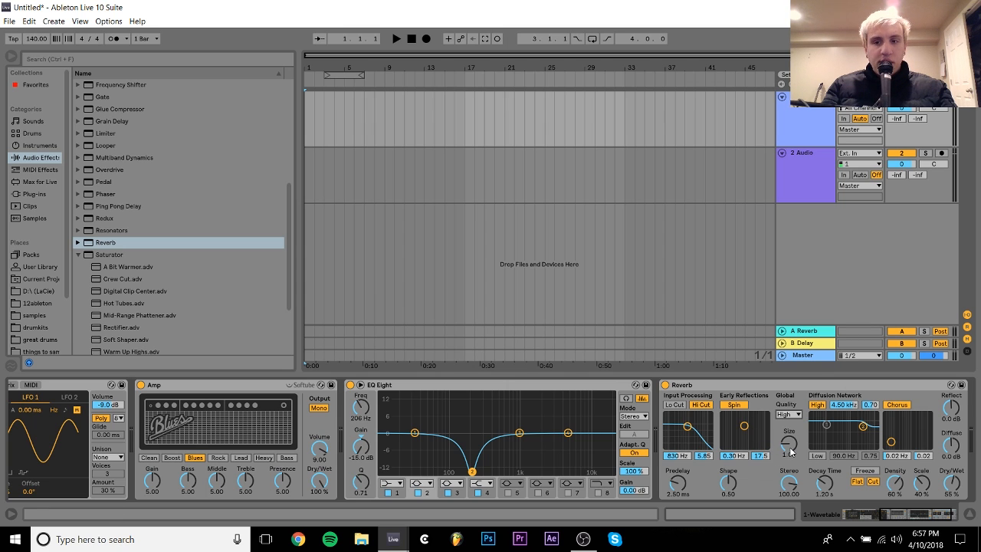
pyautogui.click(825, 494)
pyautogui.moveTo(950, 495); pyautogui.dragTo(954, 494)
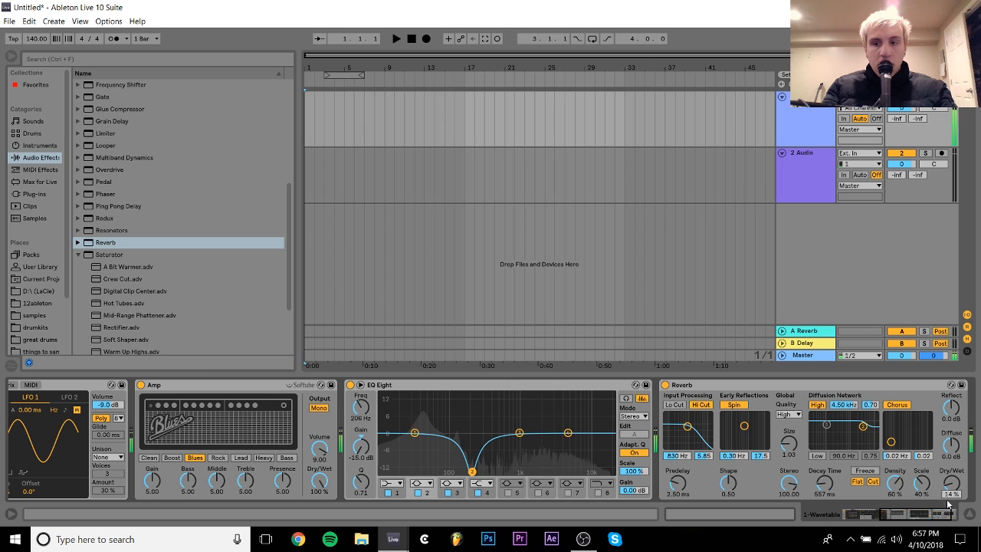
pyautogui.moveTo(951, 483); pyautogui.dragTo(951, 464)
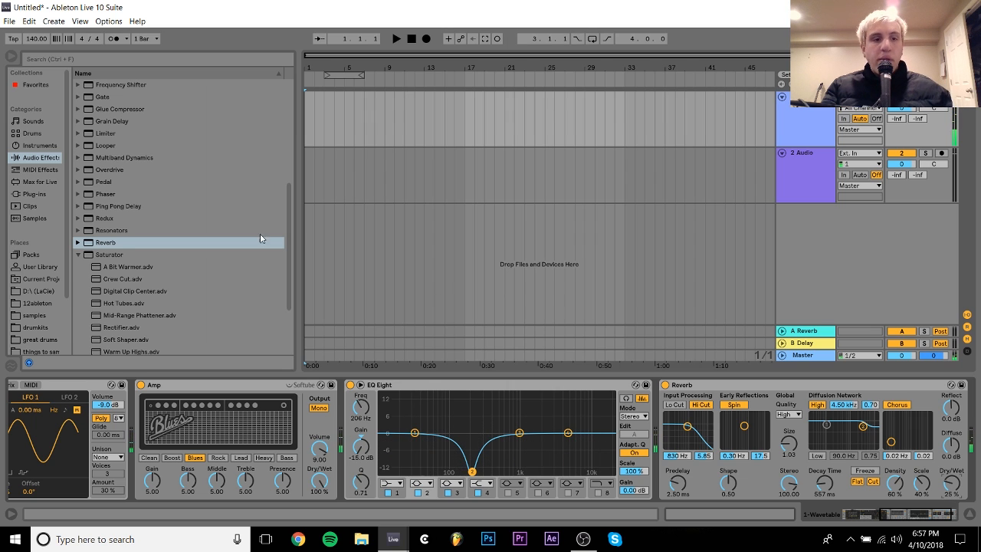
# Load the Saturator preset A Bit Warmer after Reverb
pyautogui.doubleClick(127, 268)
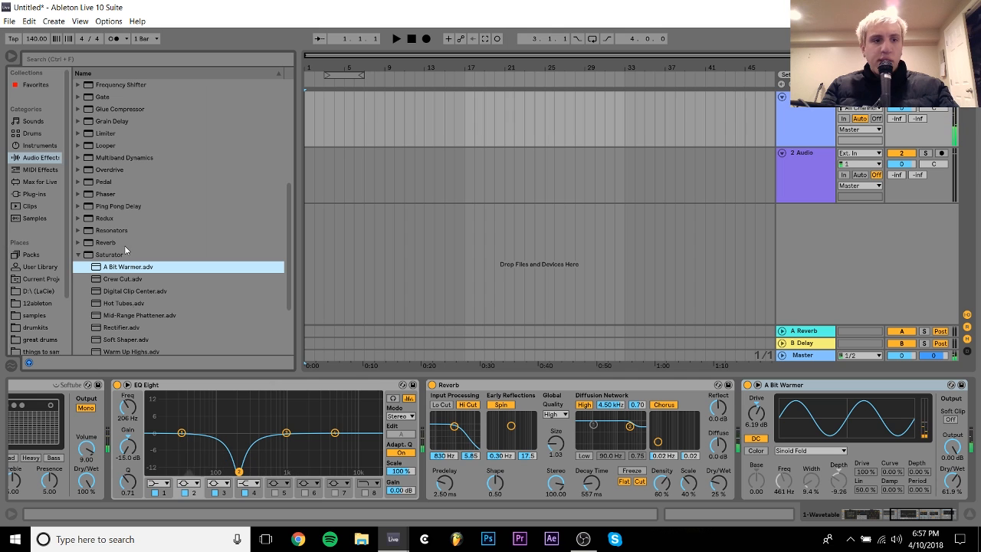
# Move Amp to the end of the device chain and switch its model to Bass
pyautogui.click(29, 387)
pyautogui.moveTo(29, 387); pyautogui.dragTo(957, 414)
pyautogui.click(910, 459)
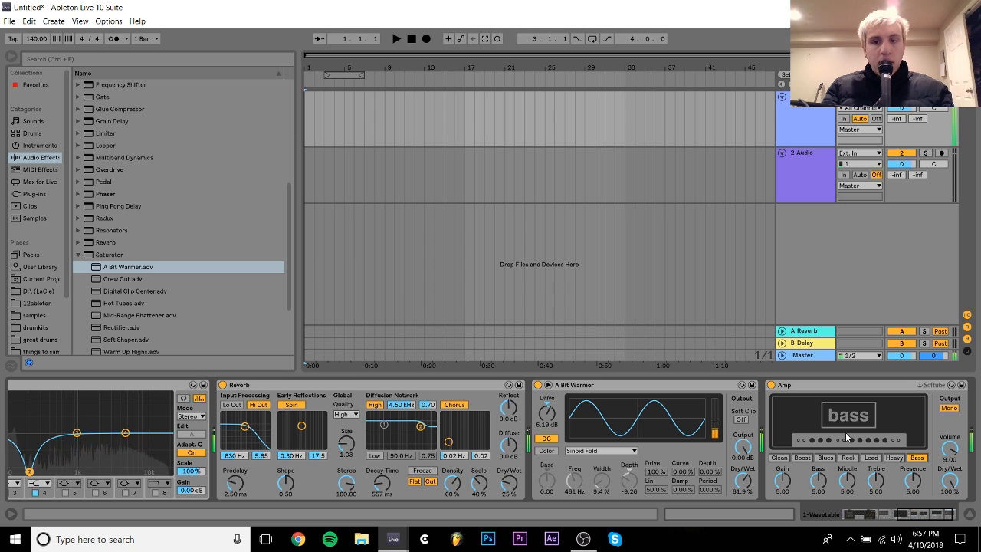
pyautogui.click(821, 387)
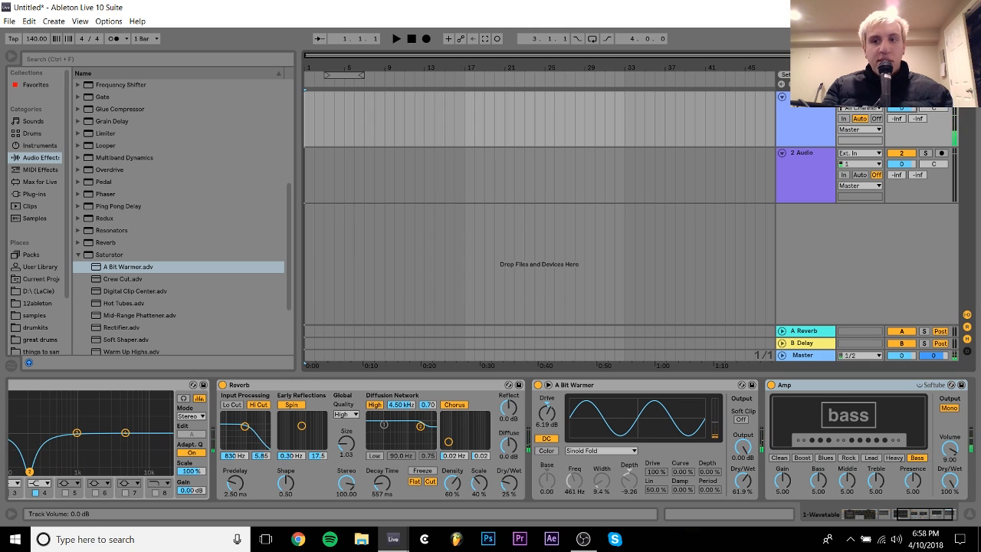
# Lower the first track's volume to -7.0 dB and insert a new MIDI track below it
pyautogui.moveTo(901, 108); pyautogui.dragTo(901, 113)
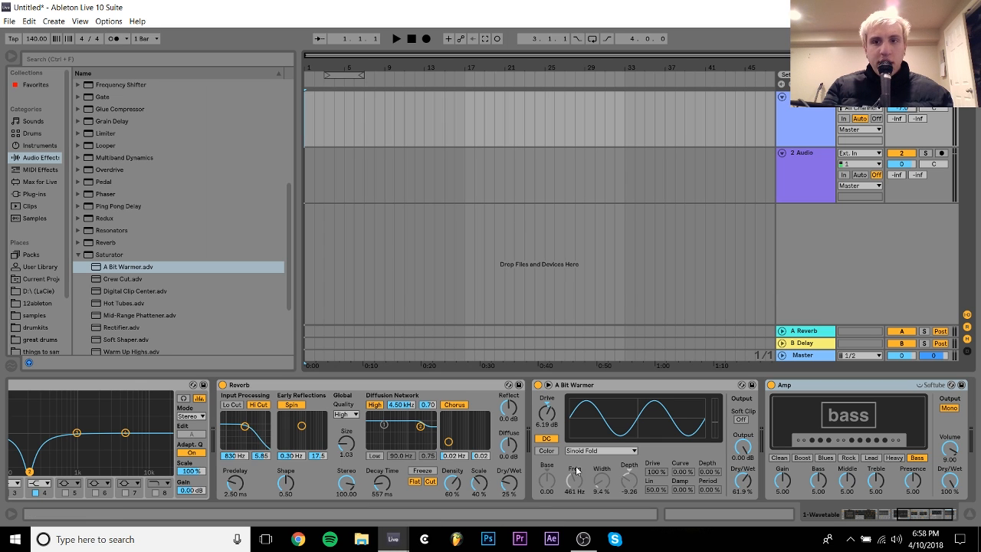
pyautogui.click(810, 122)
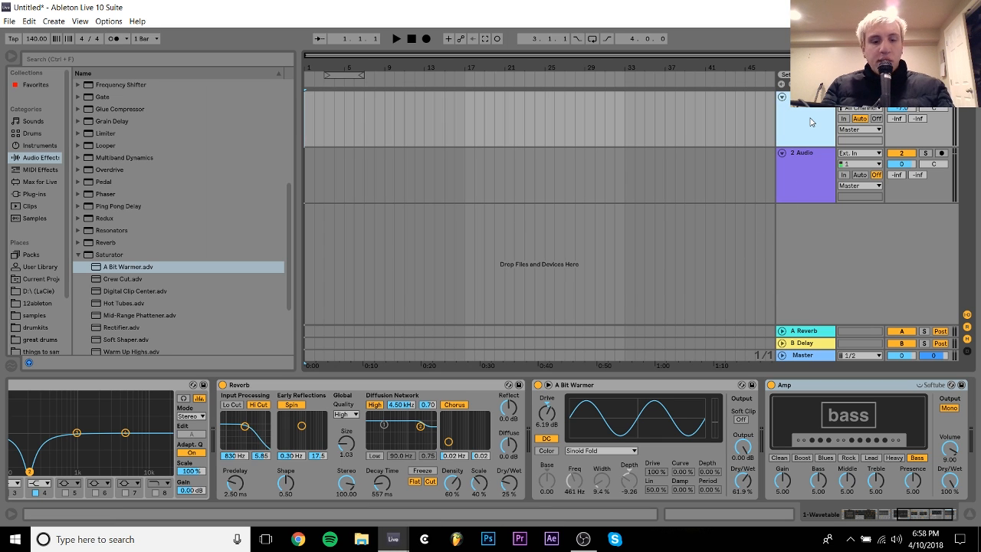
pyautogui.hotkey('ctrl', 'shift', 't')
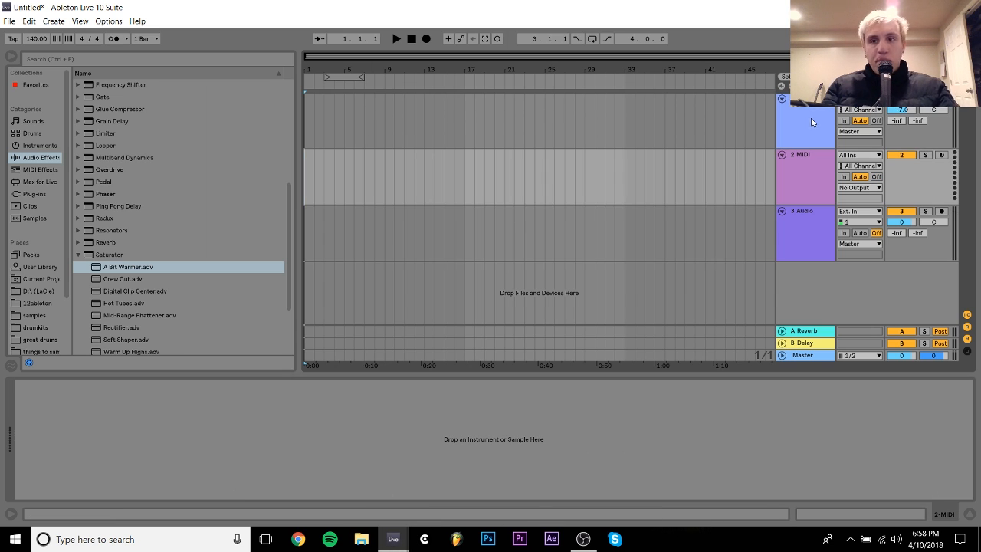
pyautogui.click(805, 161)
pyautogui.click(905, 109)
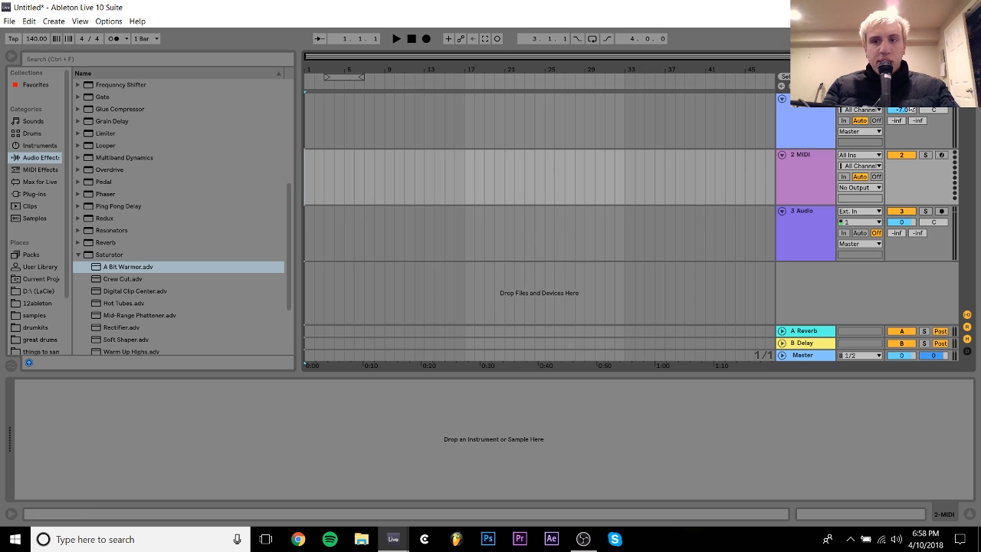
# Load the Wavetable instrument onto the new second MIDI track
pyautogui.click(831, 155)
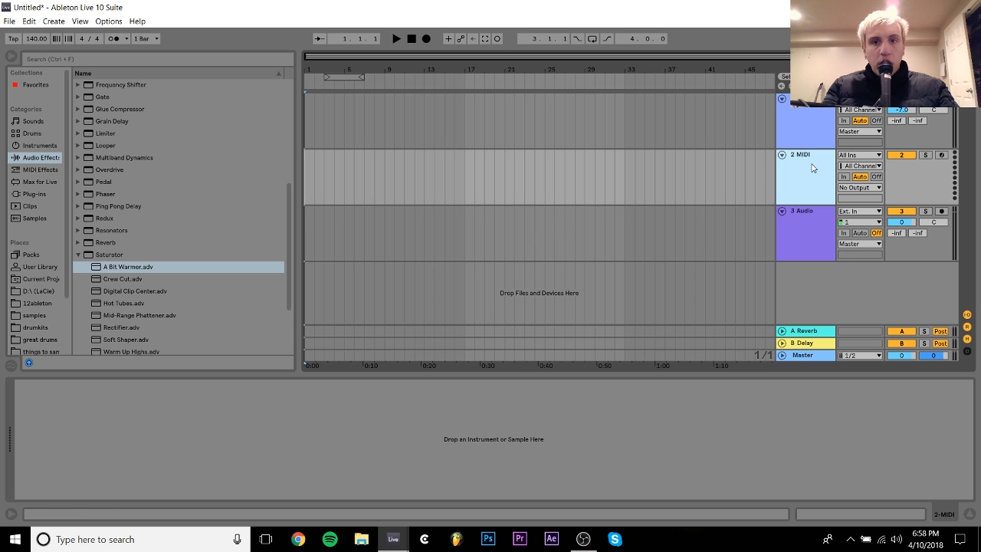
pyautogui.click(35, 147)
pyautogui.moveTo(111, 220); pyautogui.dragTo(330, 189)
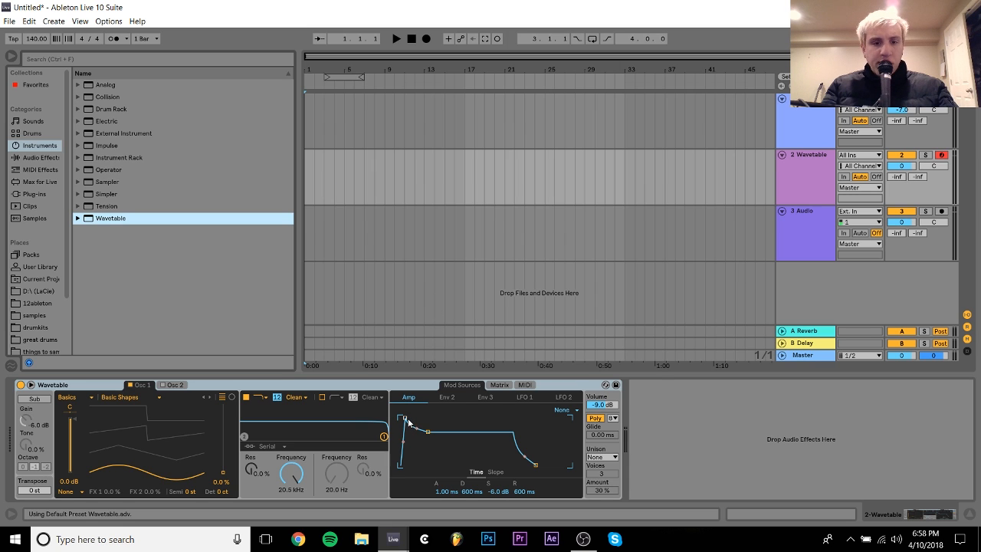
# Set the Amp envelope to attack 0 ms, decay 773 ms, sustain 0.0 dB and release 45 ms
pyautogui.moveTo(405, 420); pyautogui.dragTo(425, 418)
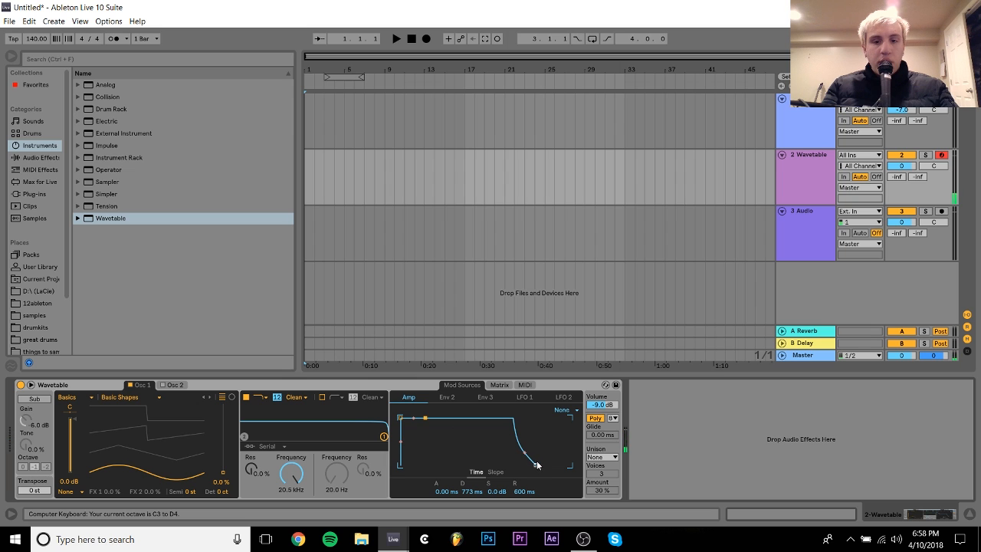
pyautogui.moveTo(541, 468); pyautogui.dragTo(525, 465)
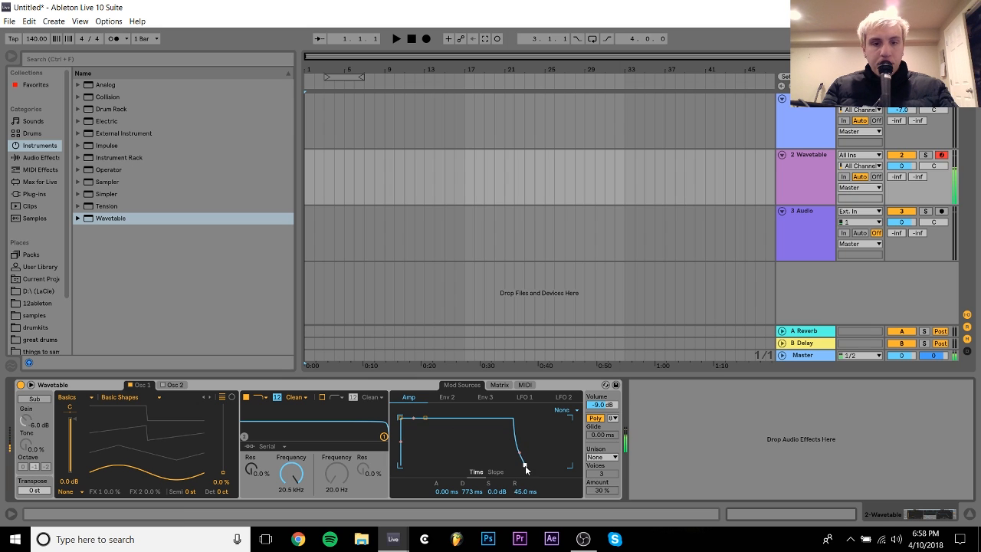
# Set Osc 1's wavetable position to 65% and turn on Classic unison with 8 voices
pyautogui.moveTo(222, 473); pyautogui.dragTo(224, 427)
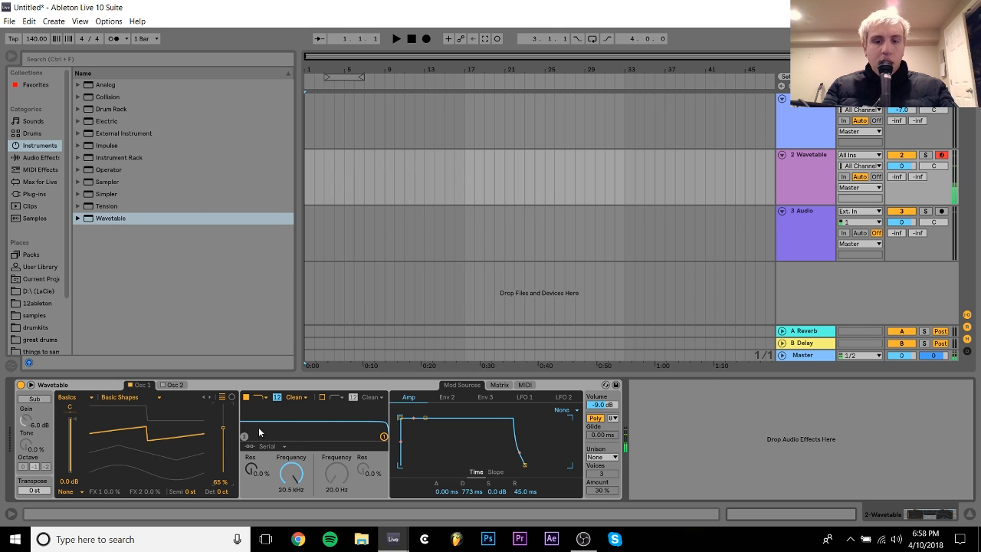
pyautogui.click(610, 456)
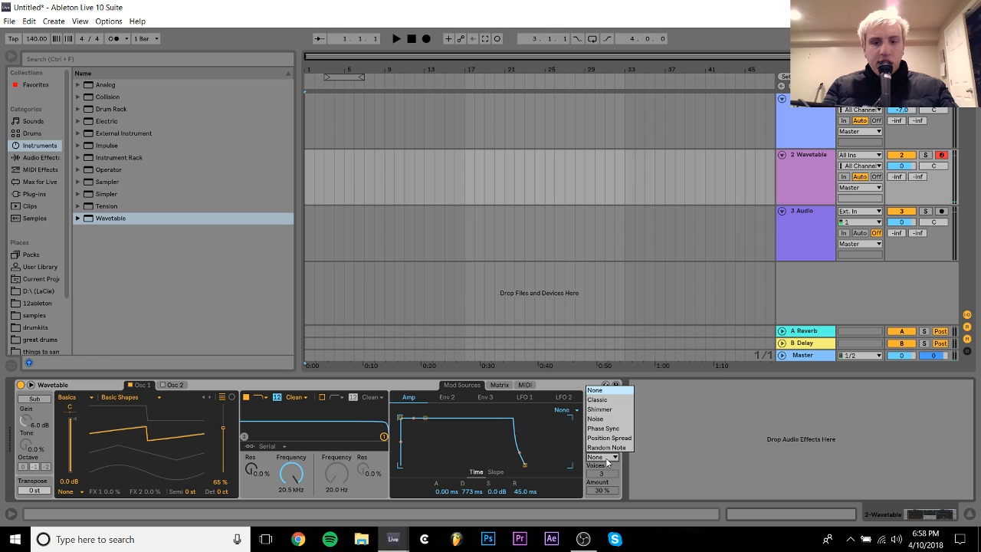
pyautogui.click(598, 399)
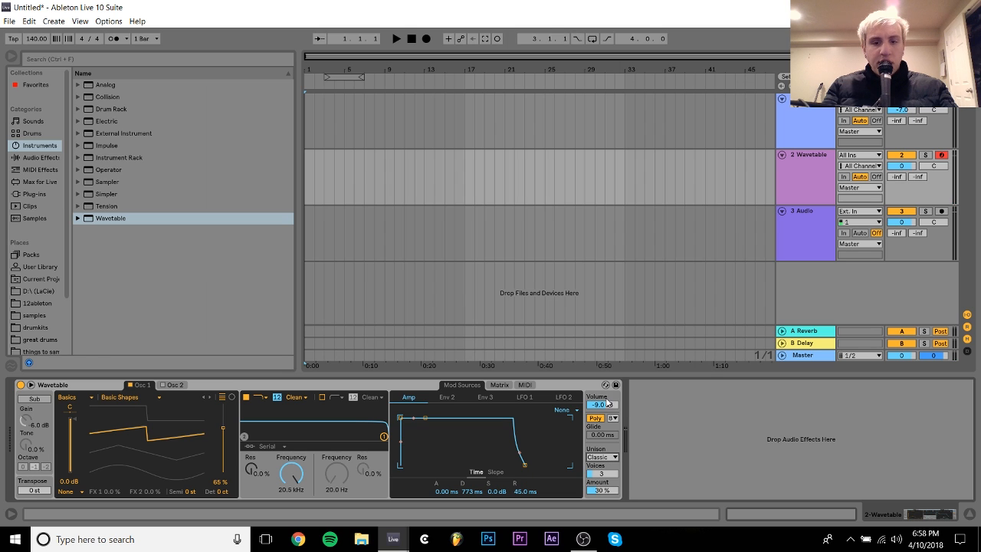
pyautogui.click(609, 476)
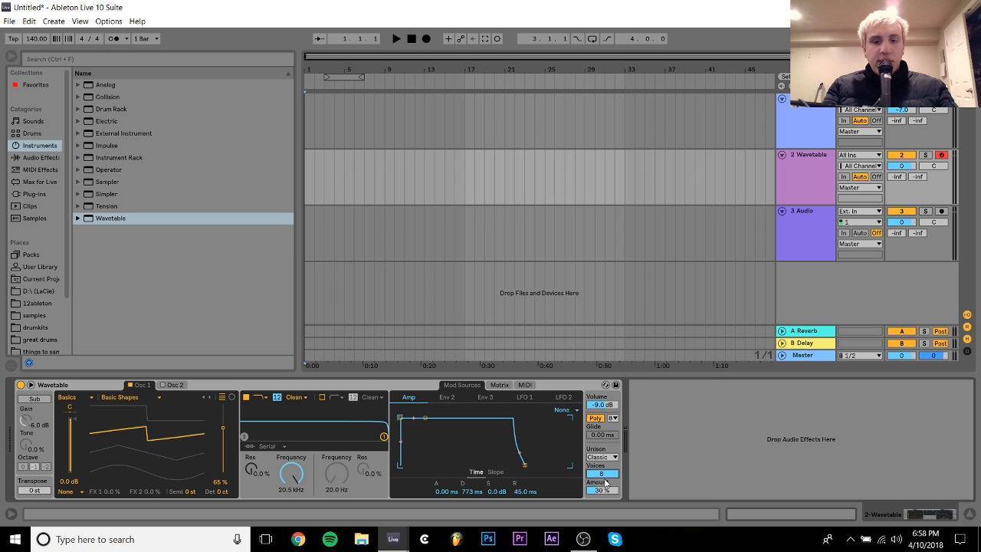
# Lower the computer MIDI keyboard's octave range to C2 to D3
pyautogui.click(176, 384)
pyautogui.click(141, 384)
pyautogui.click(310, 387)
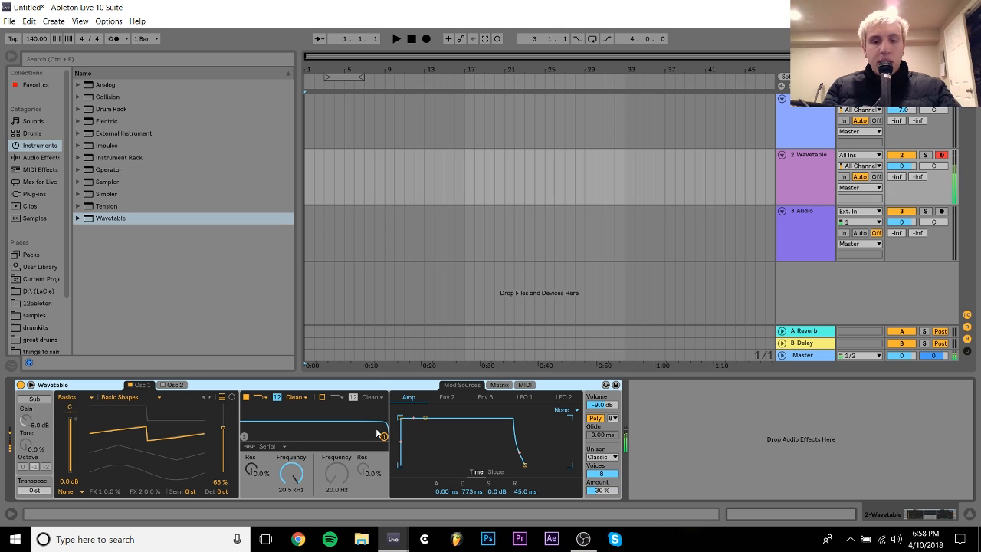
pyautogui.press('z')
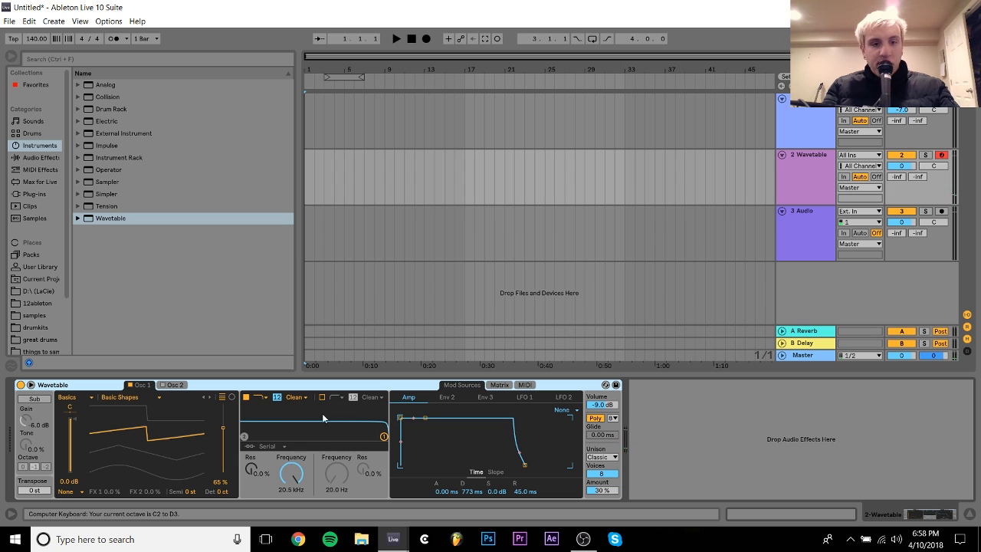
# Enable Osc 2, setting its wavetable position to 65% and its detune to 16 ct
pyautogui.click(162, 385)
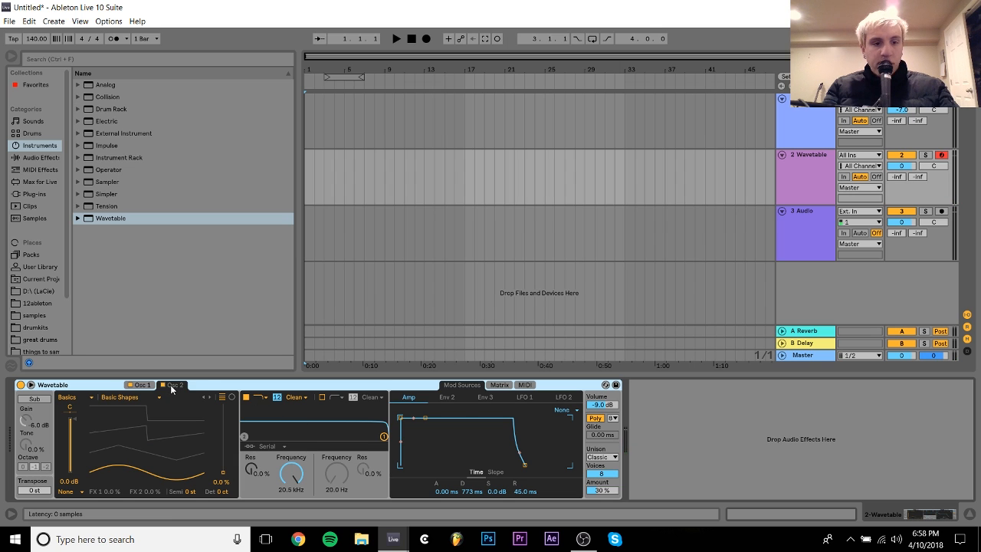
pyautogui.moveTo(228, 485); pyautogui.dragTo(229, 435)
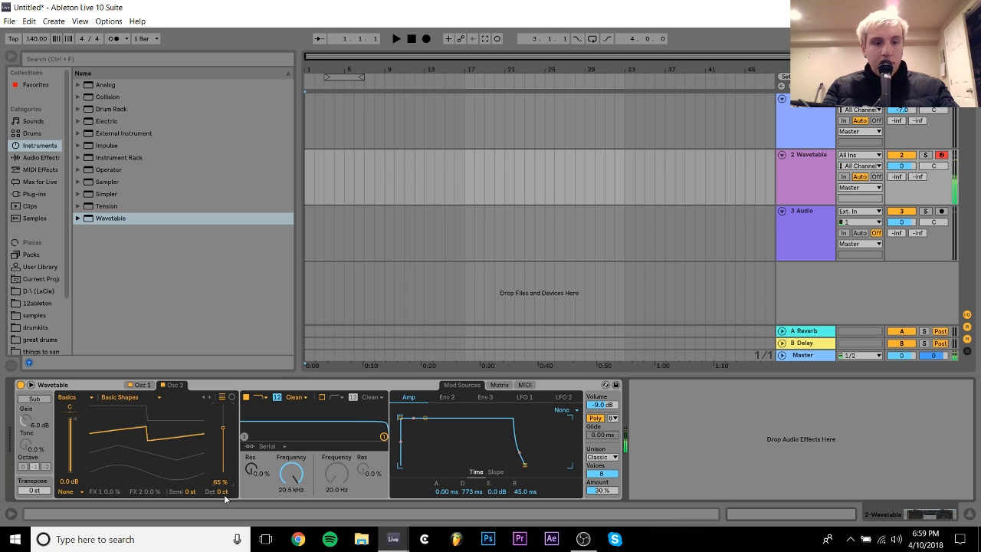
pyautogui.moveTo(219, 491); pyautogui.dragTo(225, 495)
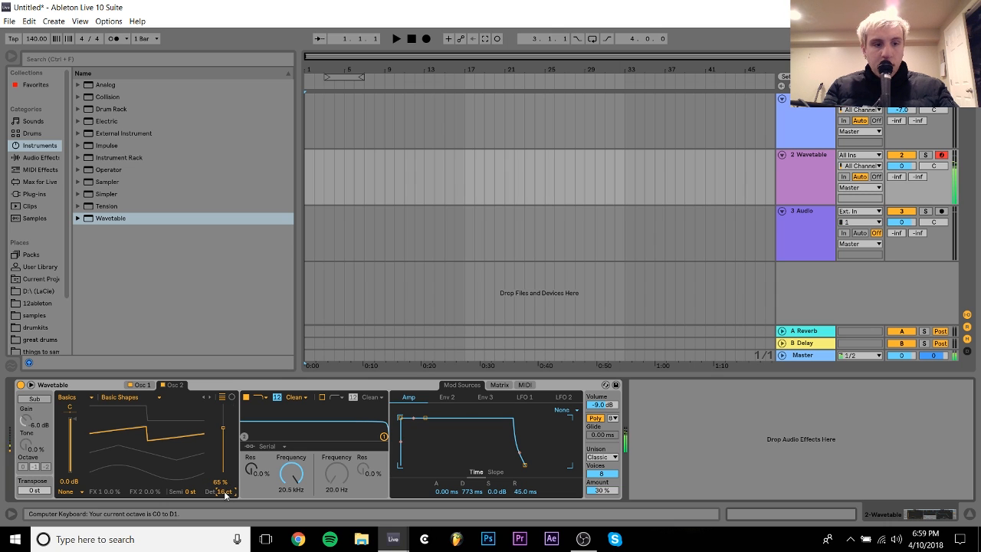
pyautogui.press('z')
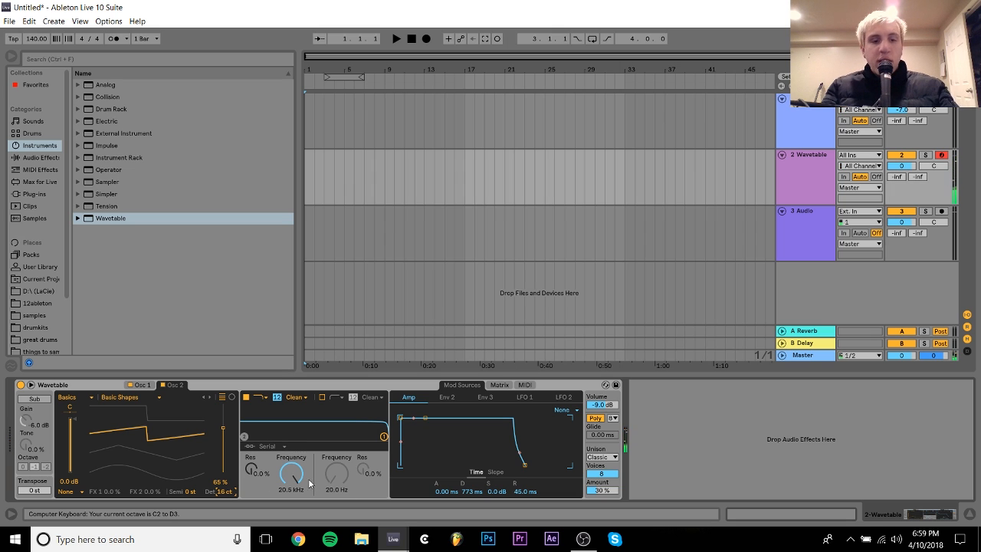
# Lower Filter 1's frequency to 145 Hz and assign Env 2 to modulate Filter 1 Freq
pyautogui.moveTo(291, 479)
pyautogui.mouseDown()
pyautogui.moveTo(290, 523)
pyautogui.moveTo(289, 475)
pyautogui.mouseUp()
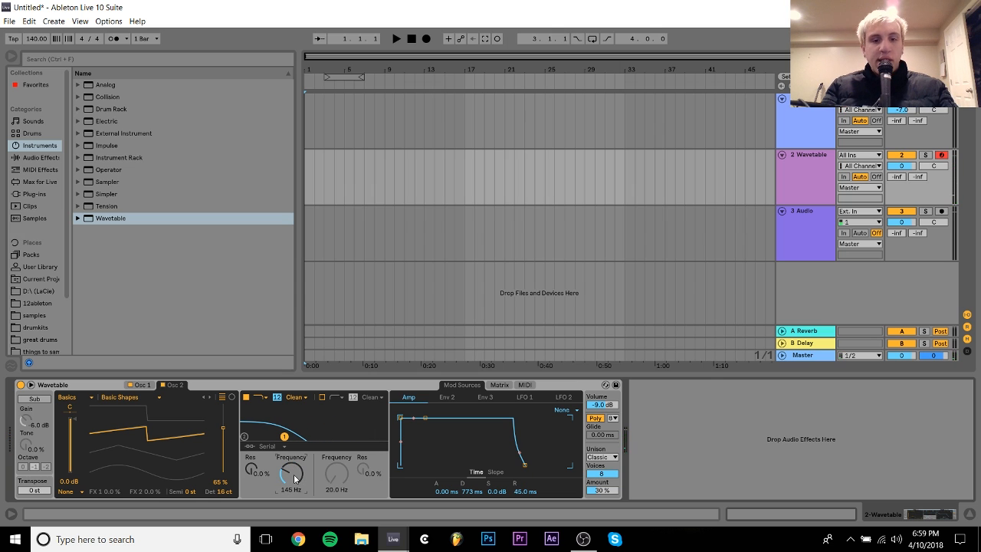
pyautogui.click(500, 384)
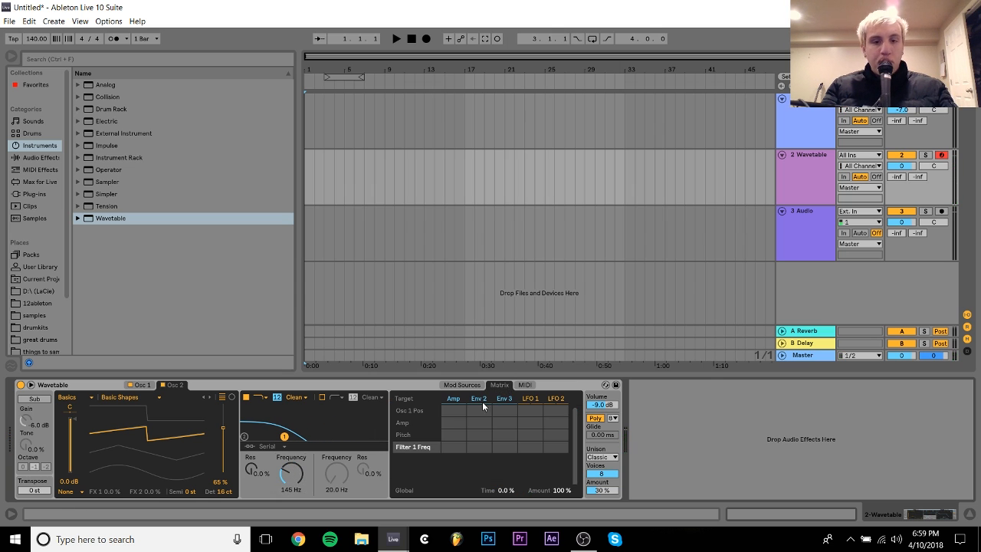
pyautogui.moveTo(477, 443); pyautogui.dragTo(476, 402)
pyautogui.click(465, 385)
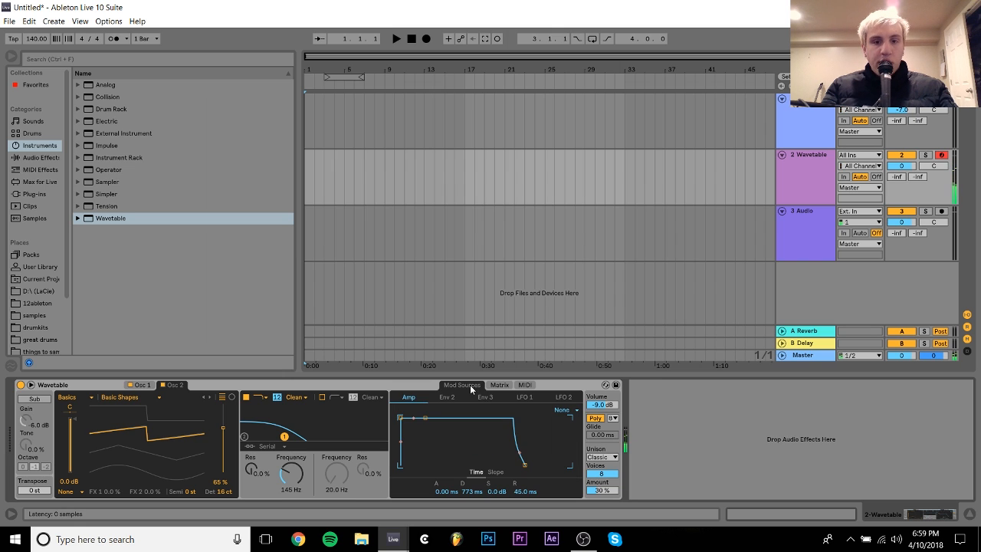
# Shape Env 2 with a 773 ms decay and 0% sustain, and set its modulation amount on Filter 1 Freq to 81
pyautogui.click(452, 398)
pyautogui.moveTo(404, 424); pyautogui.dragTo(425, 467)
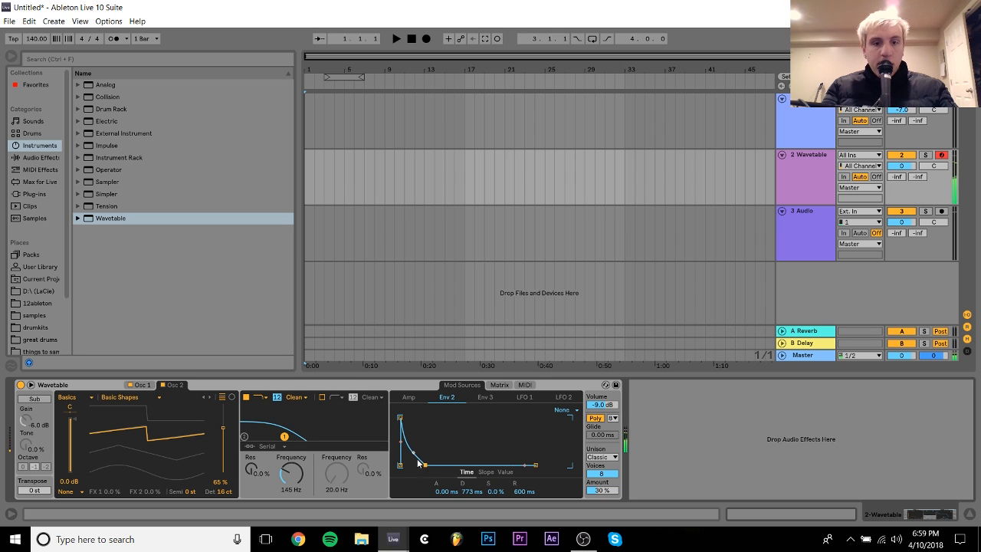
pyautogui.click(501, 384)
pyautogui.moveTo(489, 445)
pyautogui.mouseDown()
pyautogui.moveTo(490, 475)
pyautogui.moveTo(479, 444)
pyautogui.mouseUp()
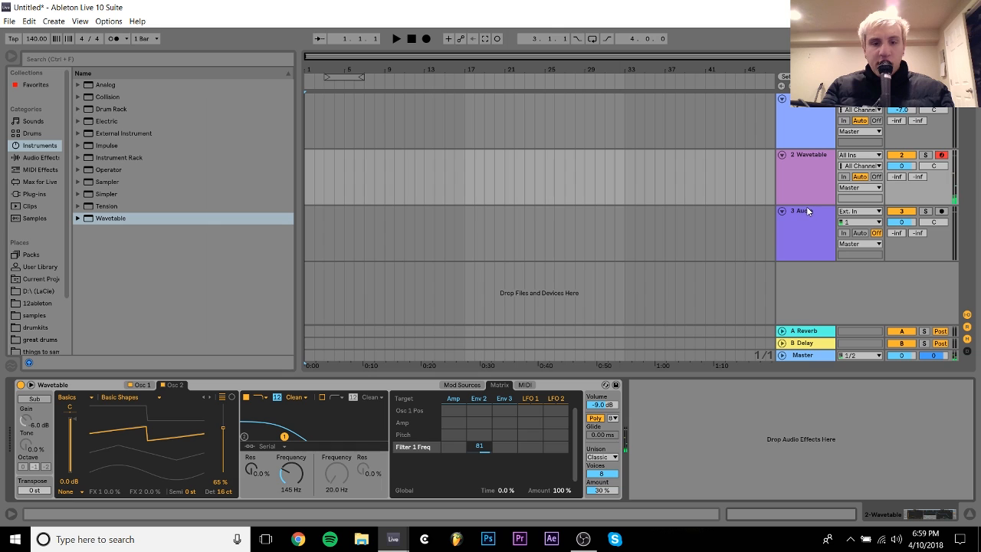
# Raise the second Wavetable's unison amount to 92%
pyautogui.click(603, 491)
pyautogui.moveTo(604, 490)
pyautogui.mouseDown()
pyautogui.moveTo(604, 469)
pyautogui.moveTo(603, 495)
pyautogui.mouseUp()
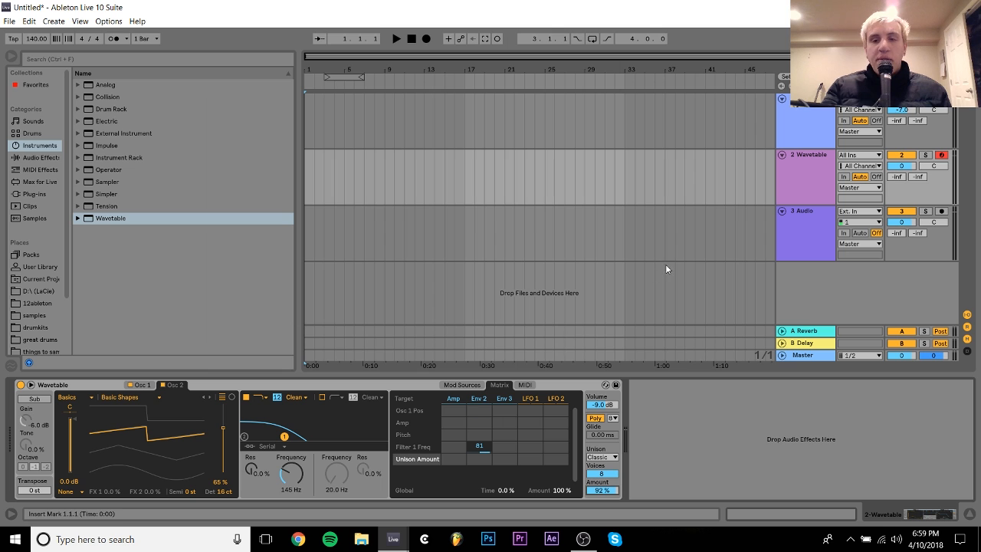
# Rename the second Wavetable track as lead and delete the empty audio track below it
pyautogui.click(806, 122)
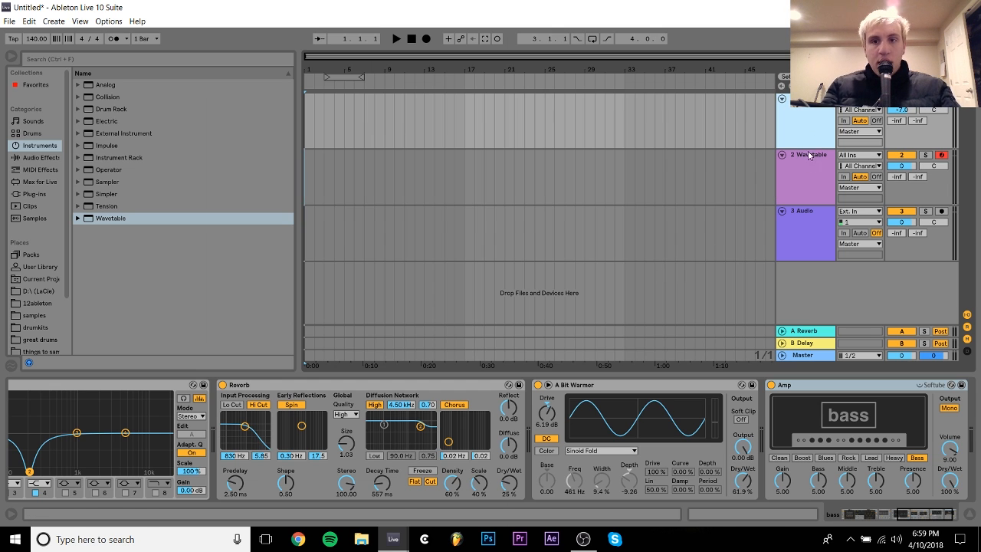
pyautogui.click(806, 184)
pyautogui.write('lead')
pyautogui.press('Return')
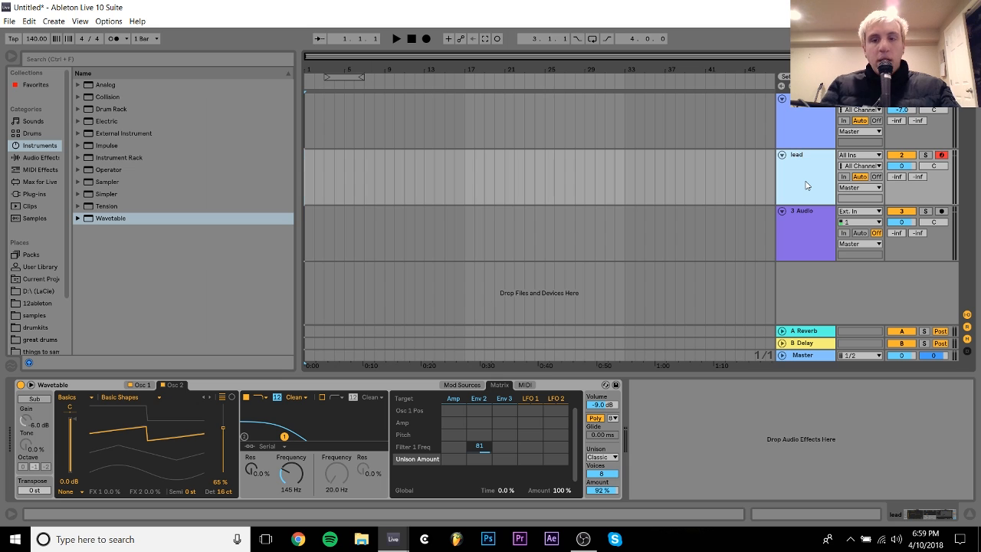
pyautogui.click(799, 218)
pyautogui.press('Delete')
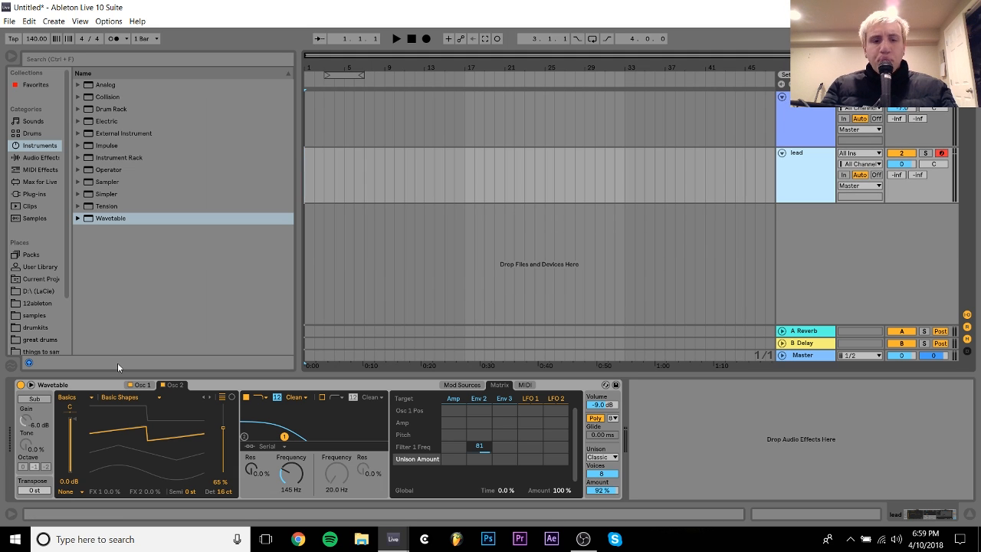
pyautogui.click(304, 175)
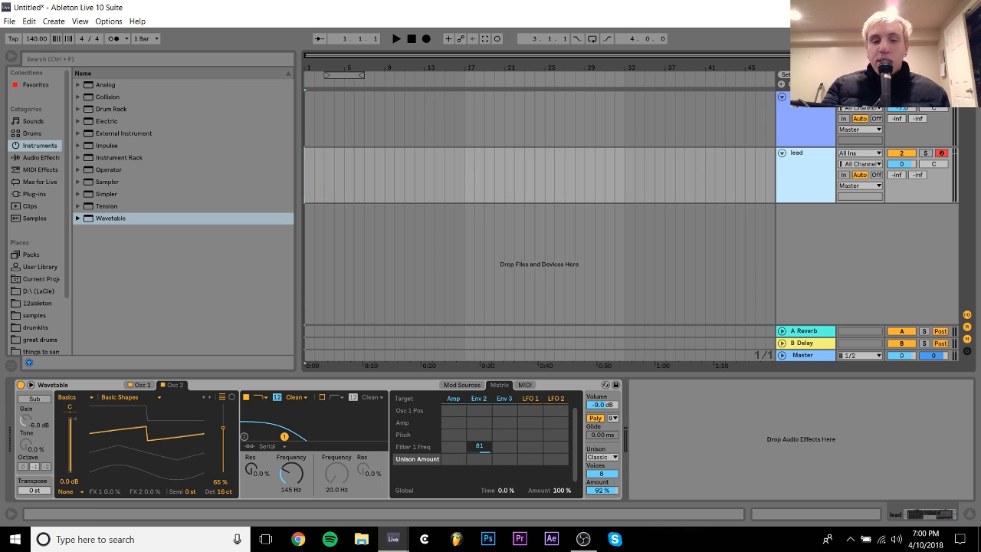
pyautogui.click(818, 153)
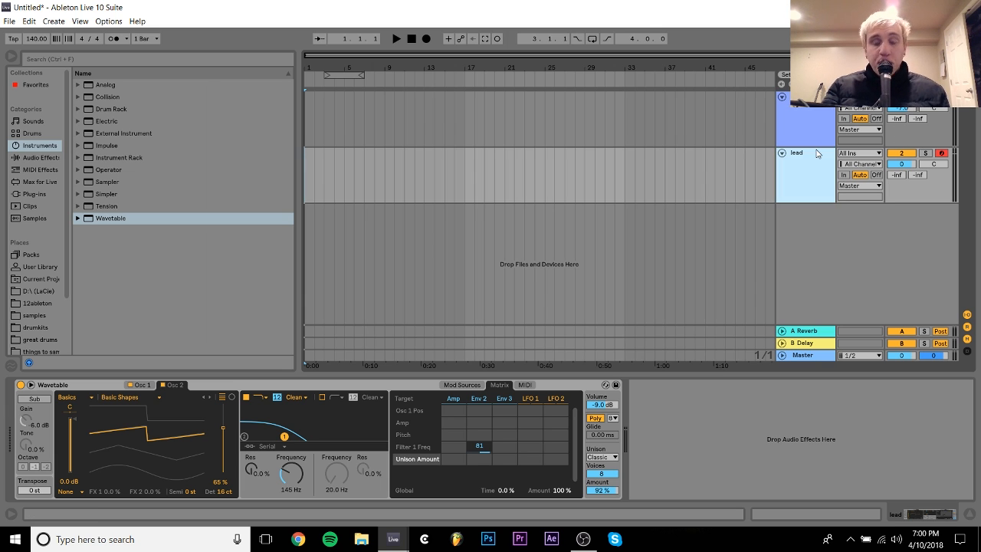